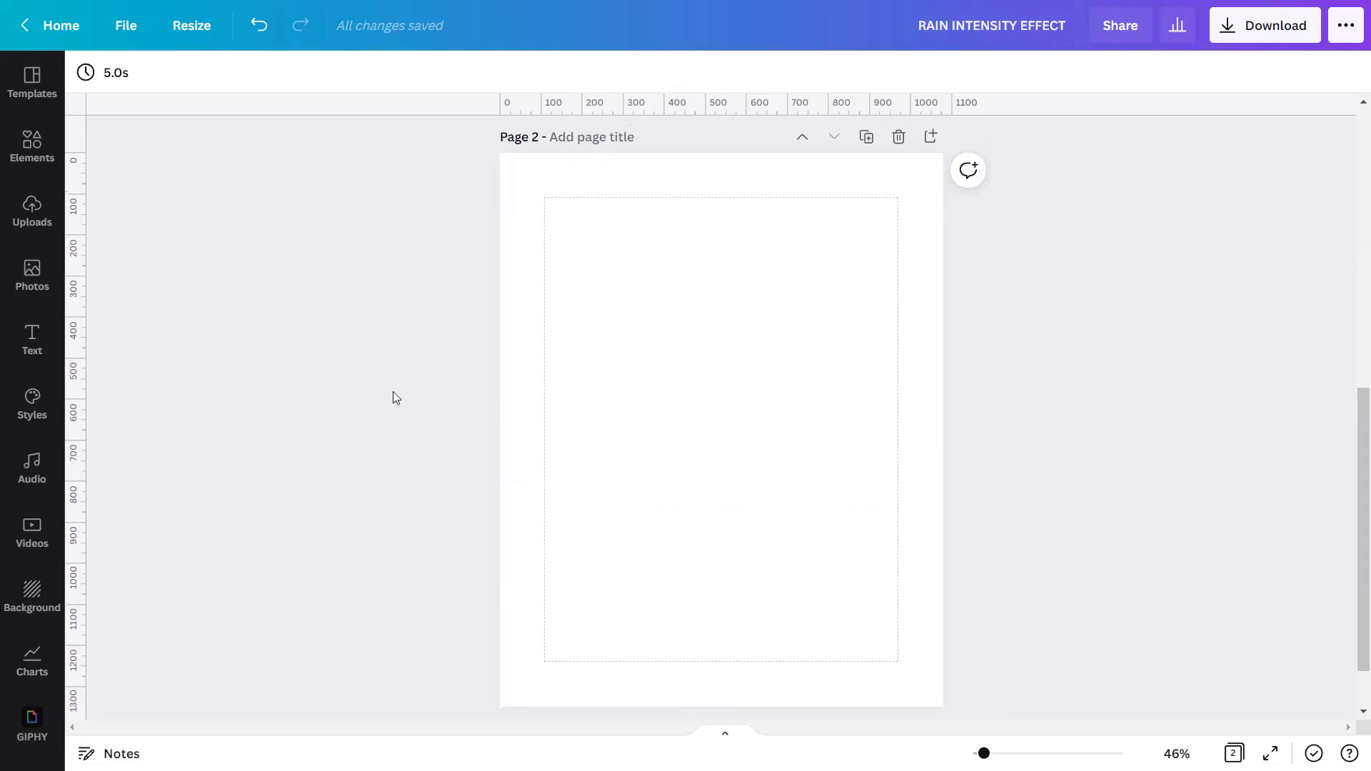
Place the uploaded photo of the couple in the rain on page 2 and duplicate the page.
{"action": "left_click", "coordinate": [49, 218]}
{"action": "left_click", "coordinate": [141, 316]}
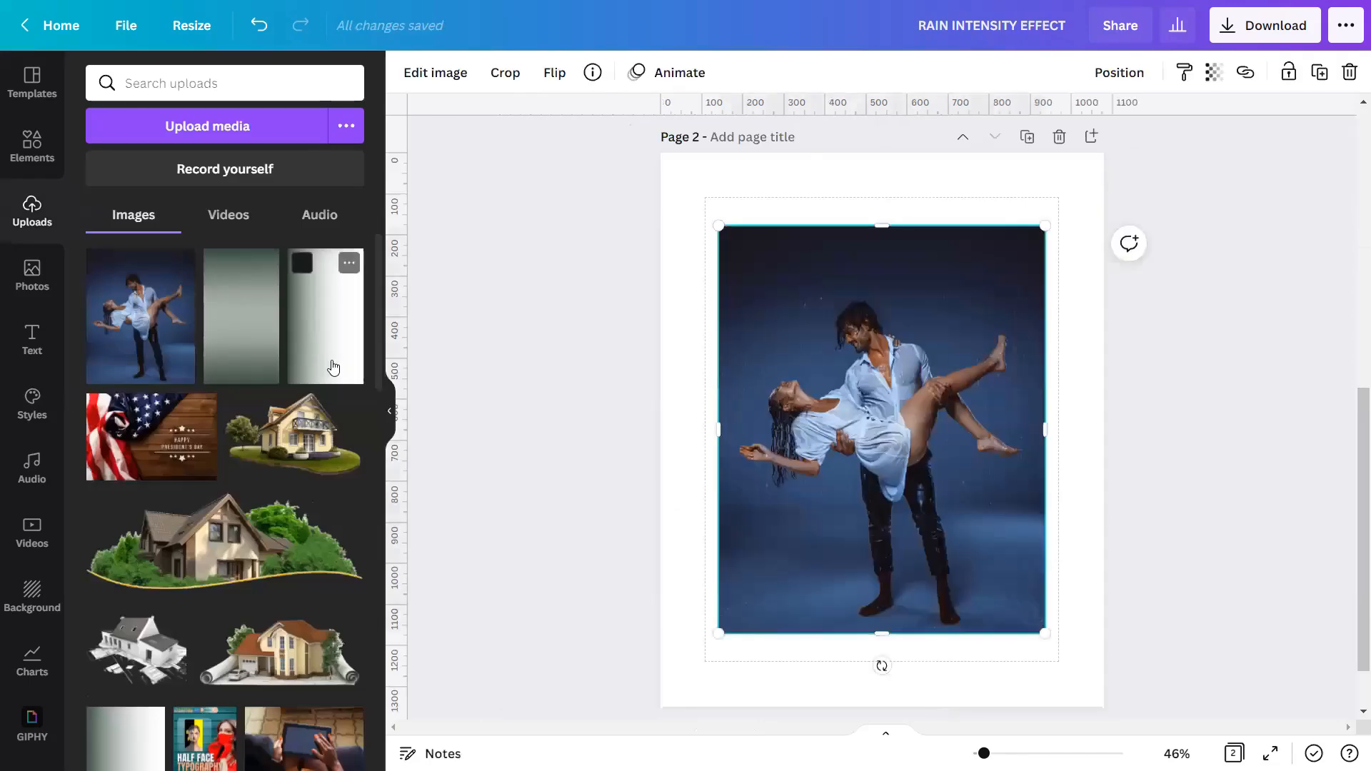
{"action": "left_click", "coordinate": [393, 410]}
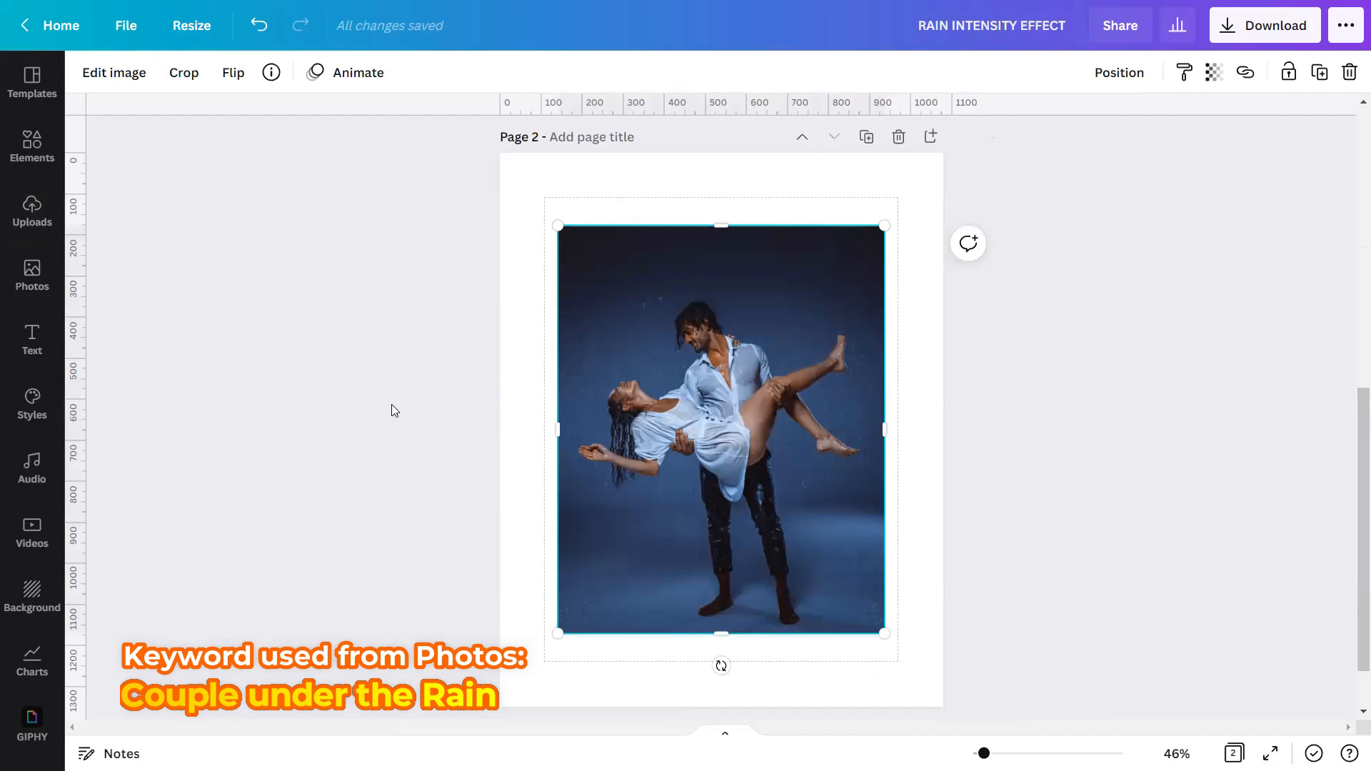
{"action": "left_click", "coordinate": [866, 137]}
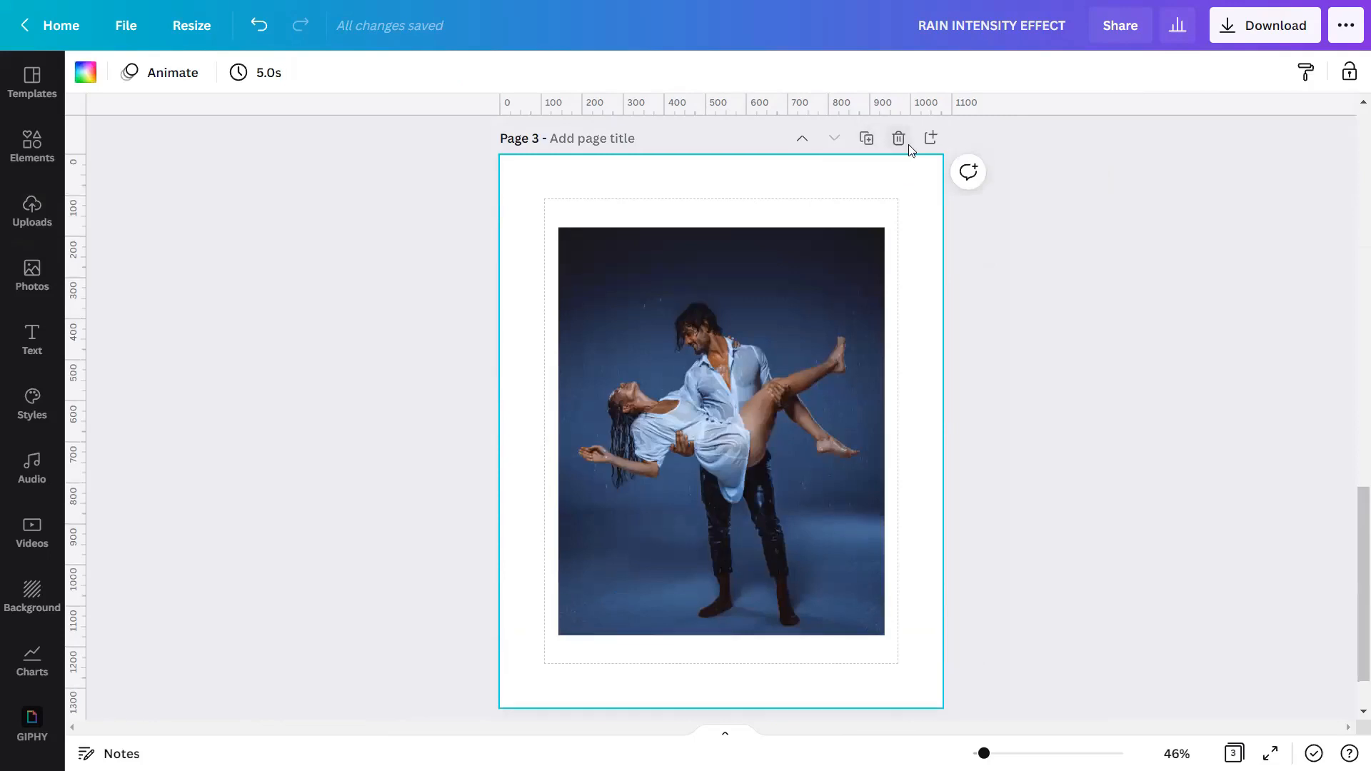
Set the couple photo on page 2 as that page's background.
{"action": "scroll", "coordinate": [904, 166], "scroll_direction": "up", "scroll_amount": 5}
{"action": "scroll", "coordinate": [906, 168], "scroll_direction": "up", "scroll_amount": 1}
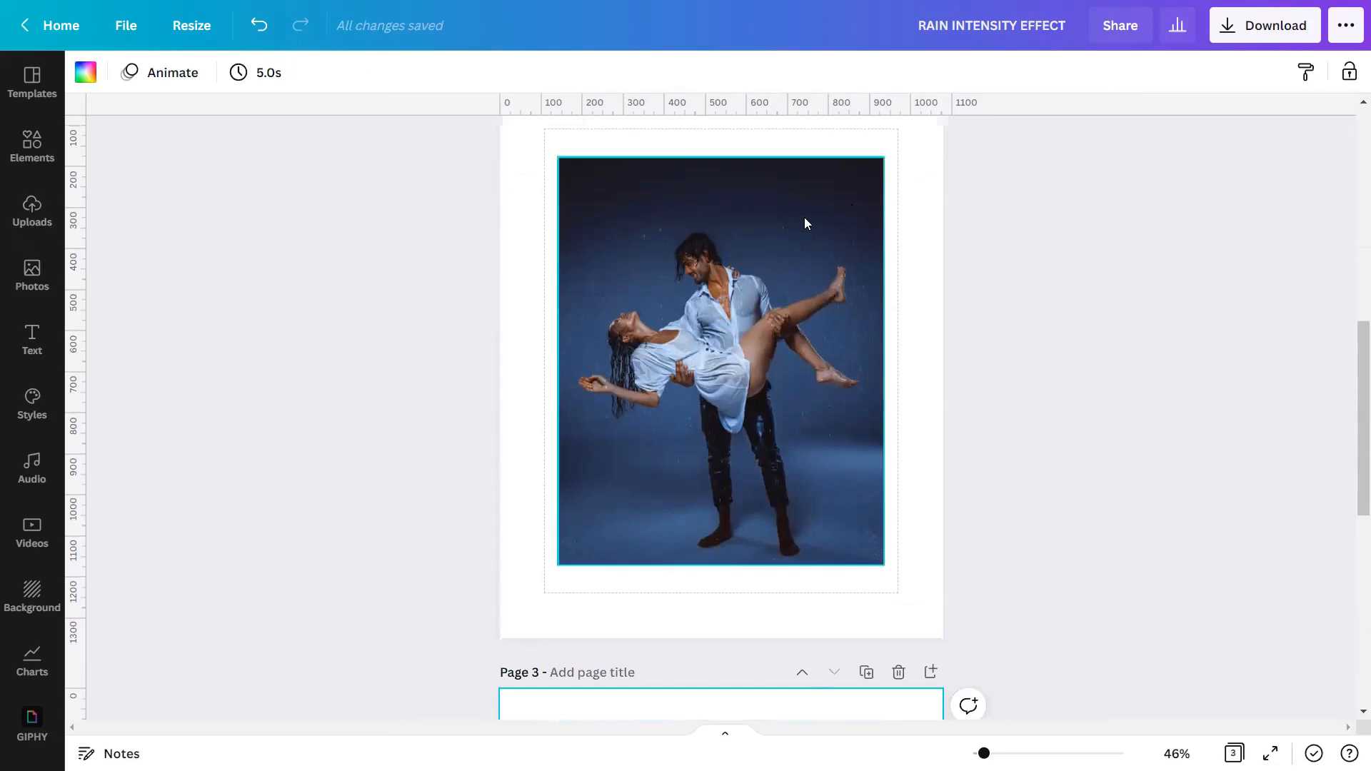
{"action": "right_click", "coordinate": [719, 294]}
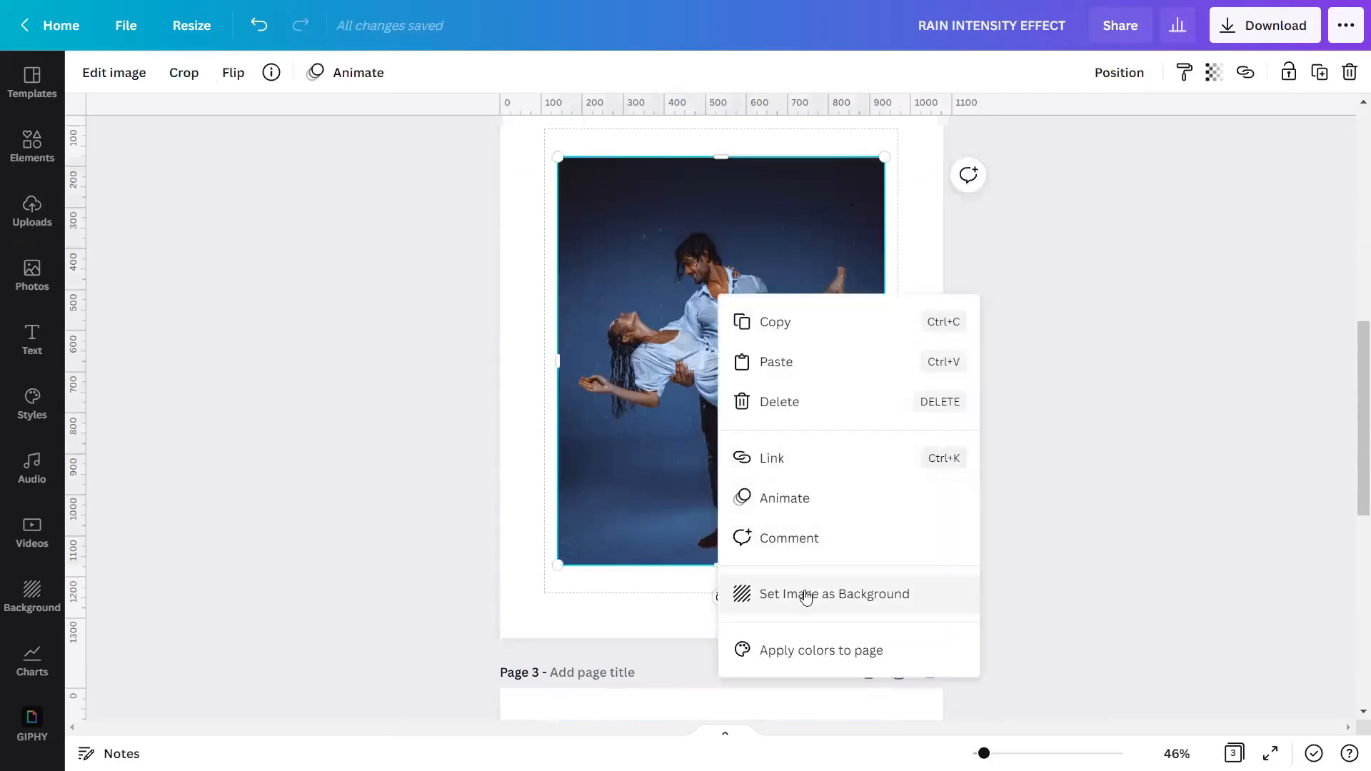
{"action": "left_click", "coordinate": [803, 594]}
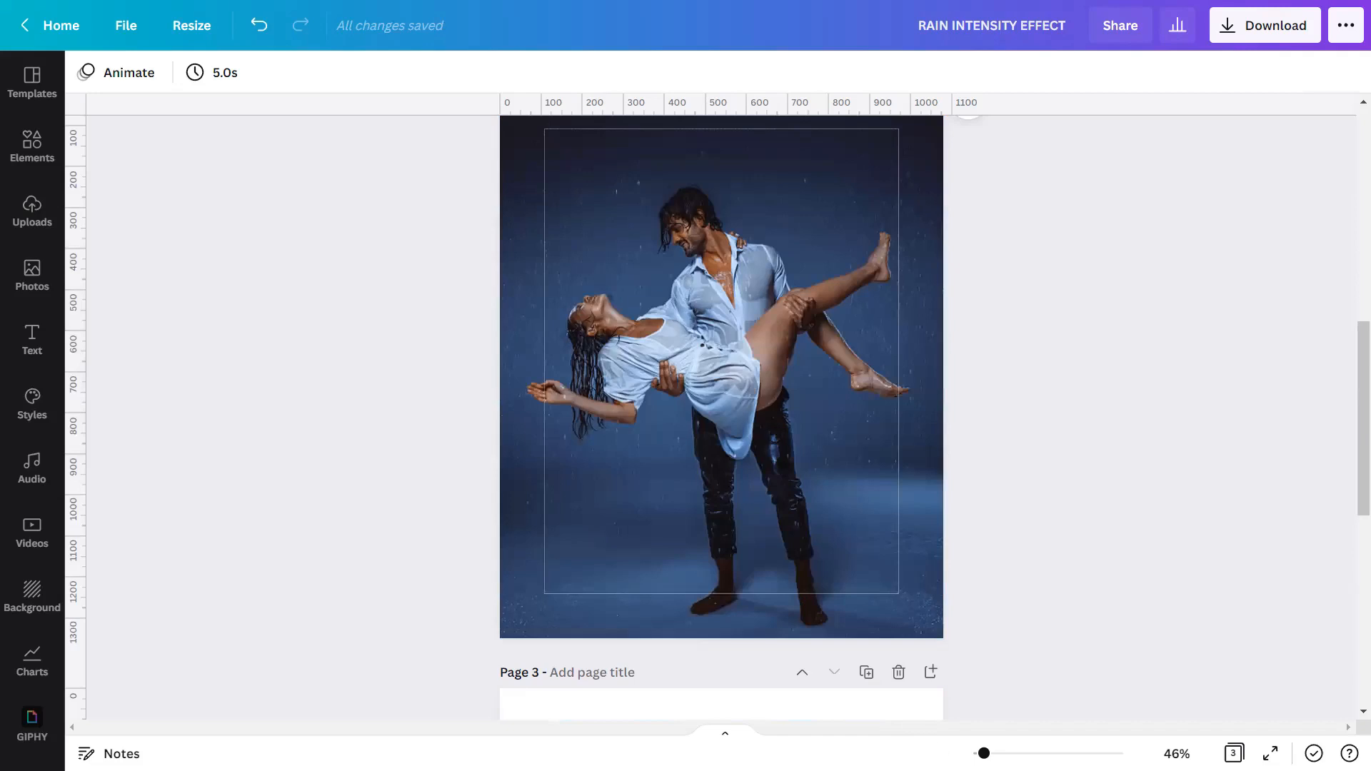
Remove the background from the couple photo on page 3 with the Background Remover and apply it.
{"action": "left_click_drag", "start_coordinate": [984, 753], "coordinate": [993, 753]}
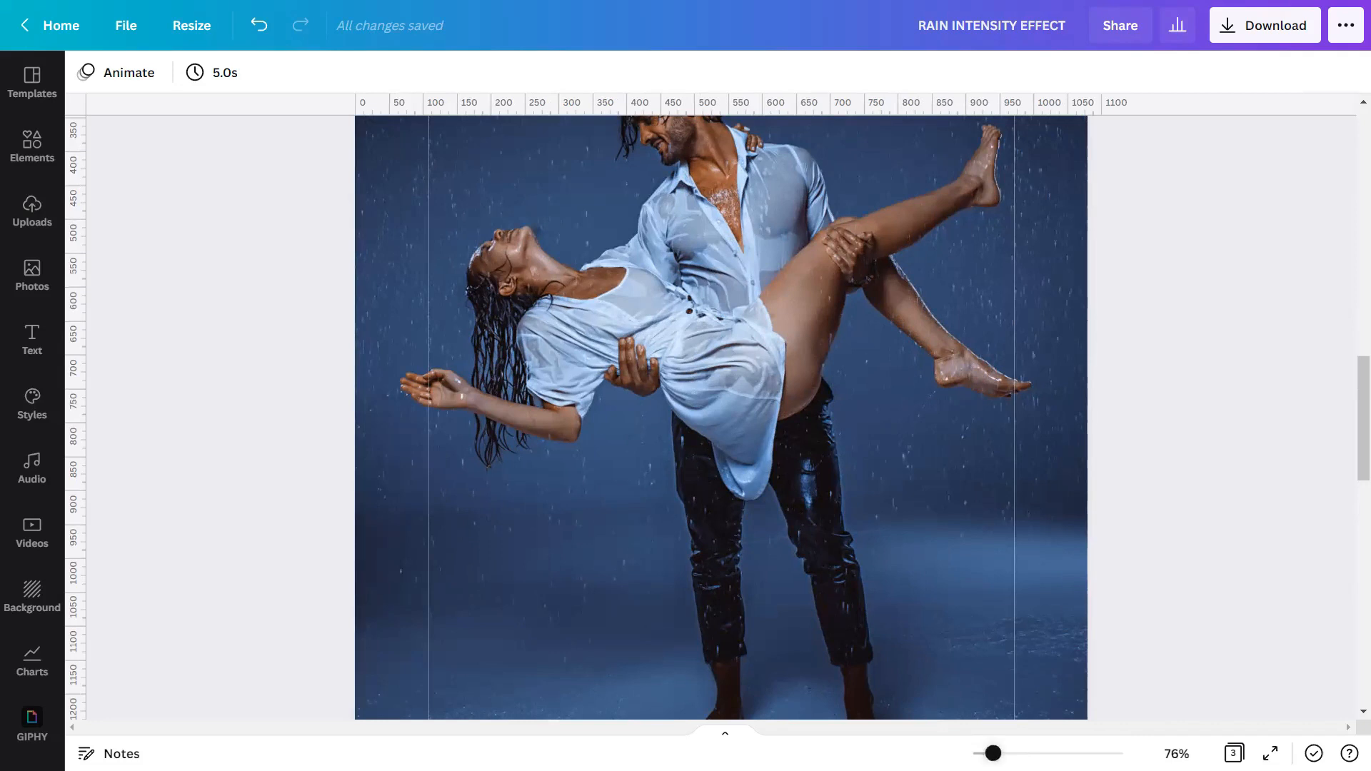
{"action": "left_click_drag", "start_coordinate": [992, 753], "coordinate": [981, 753]}
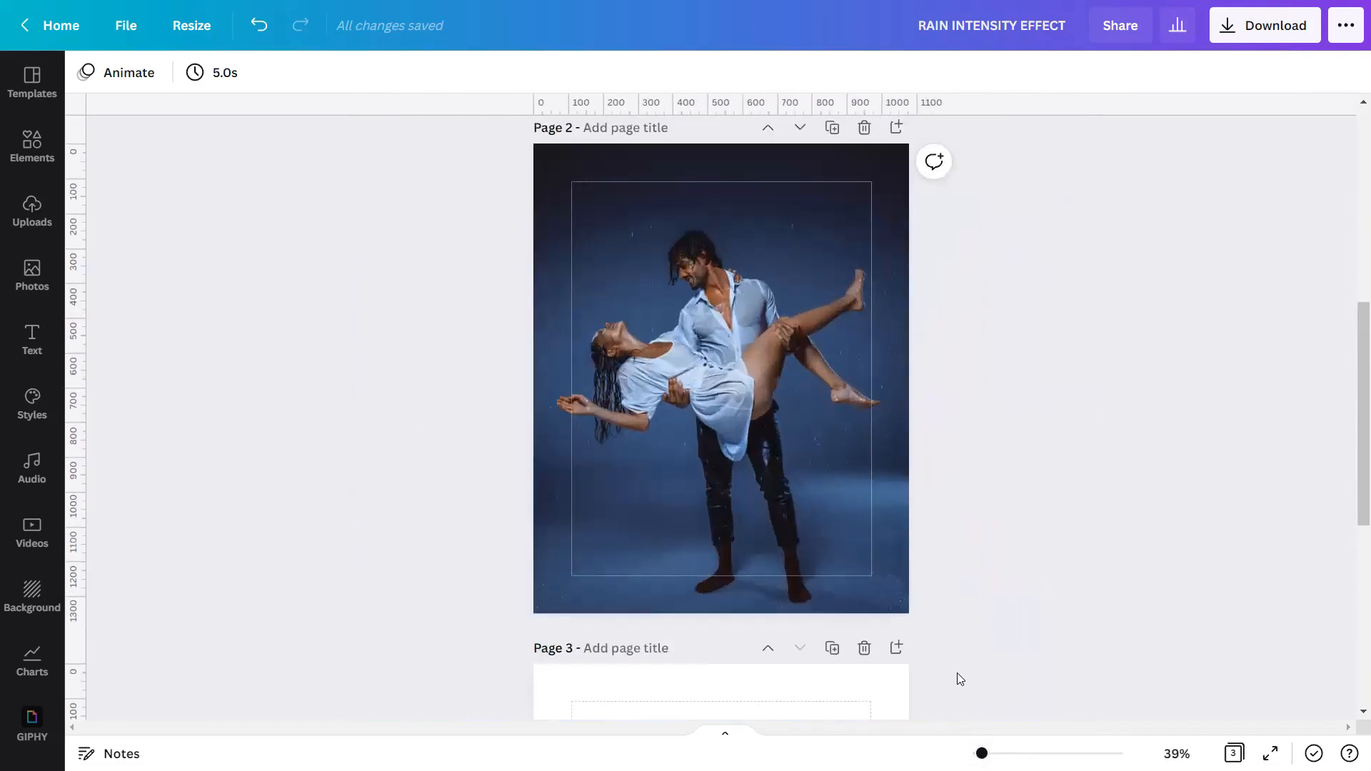
{"action": "scroll", "coordinate": [954, 676], "scroll_direction": "down", "scroll_amount": 5}
{"action": "scroll", "coordinate": [951, 673], "scroll_direction": "down", "scroll_amount": 1}
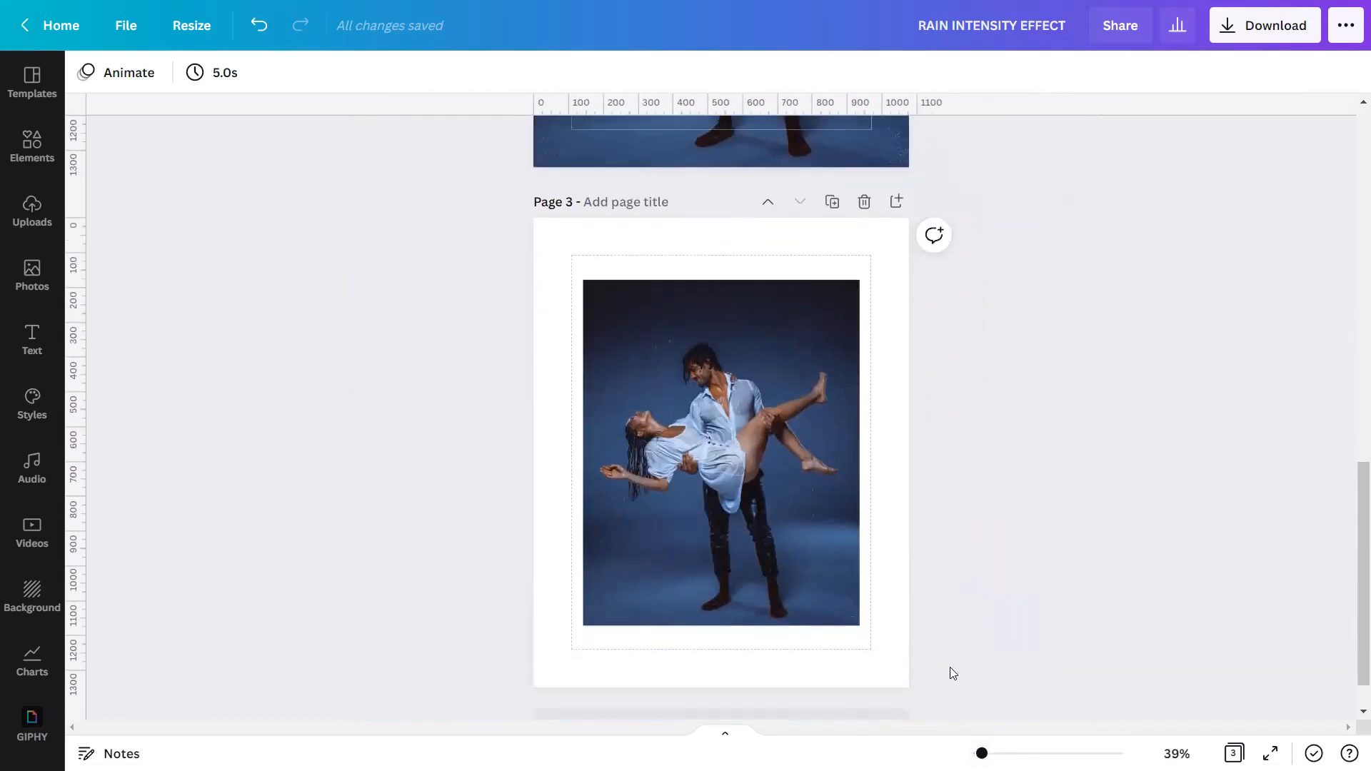
{"action": "left_click", "coordinate": [679, 566]}
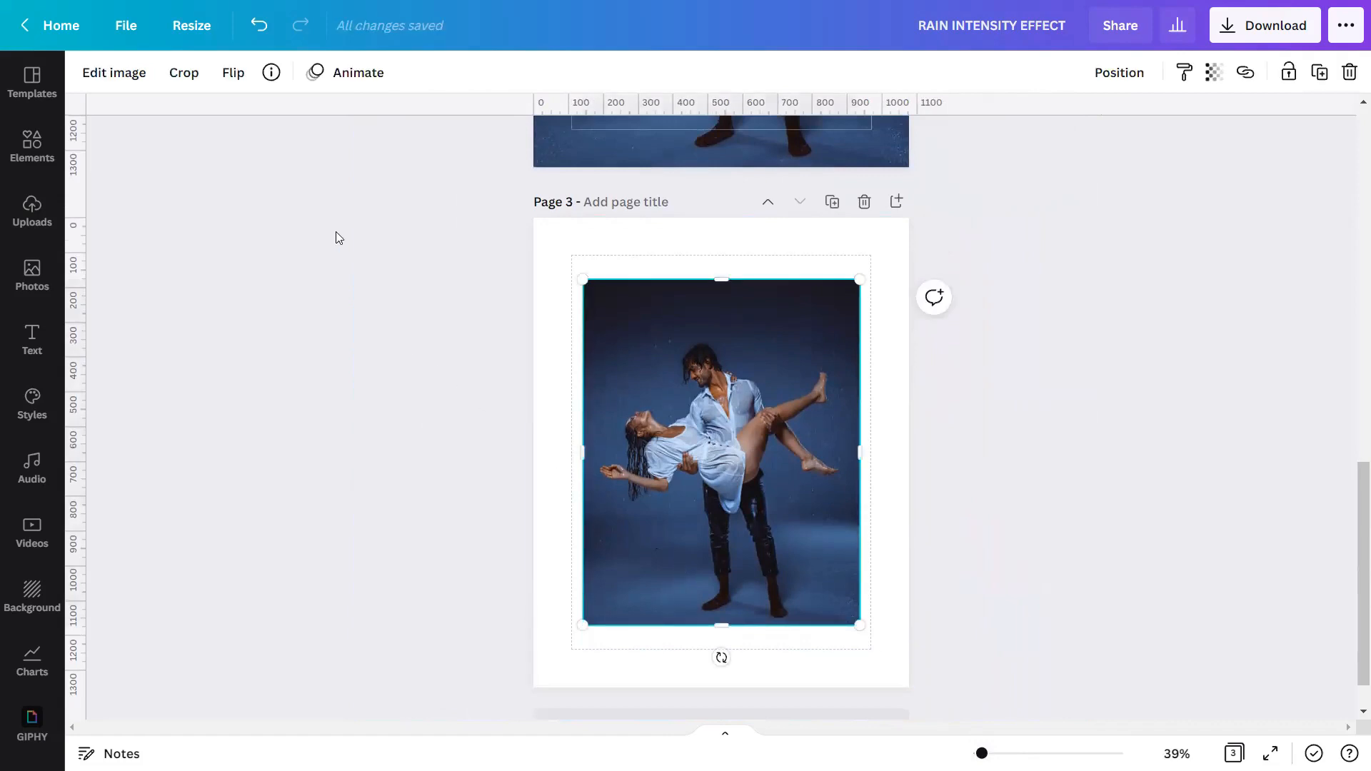
{"action": "left_click", "coordinate": [107, 73]}
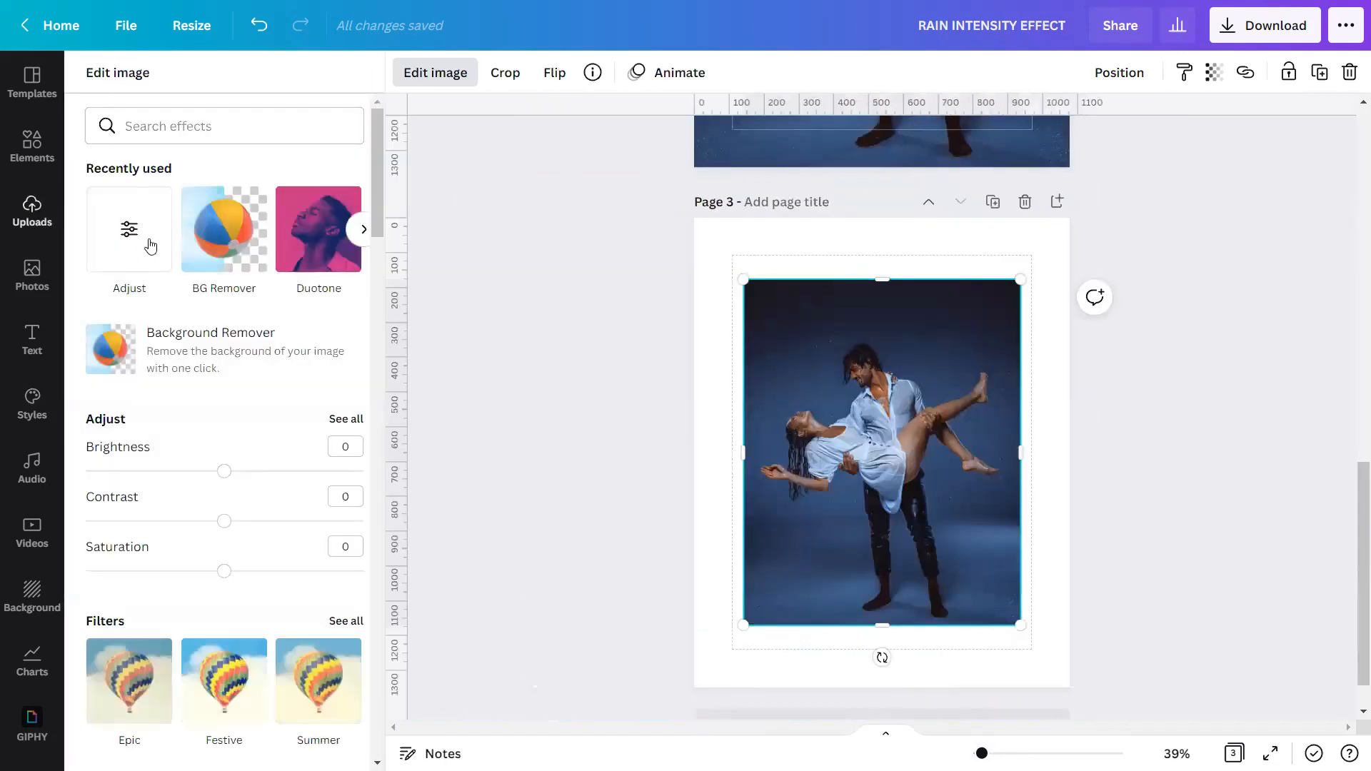
{"action": "left_click", "coordinate": [176, 345]}
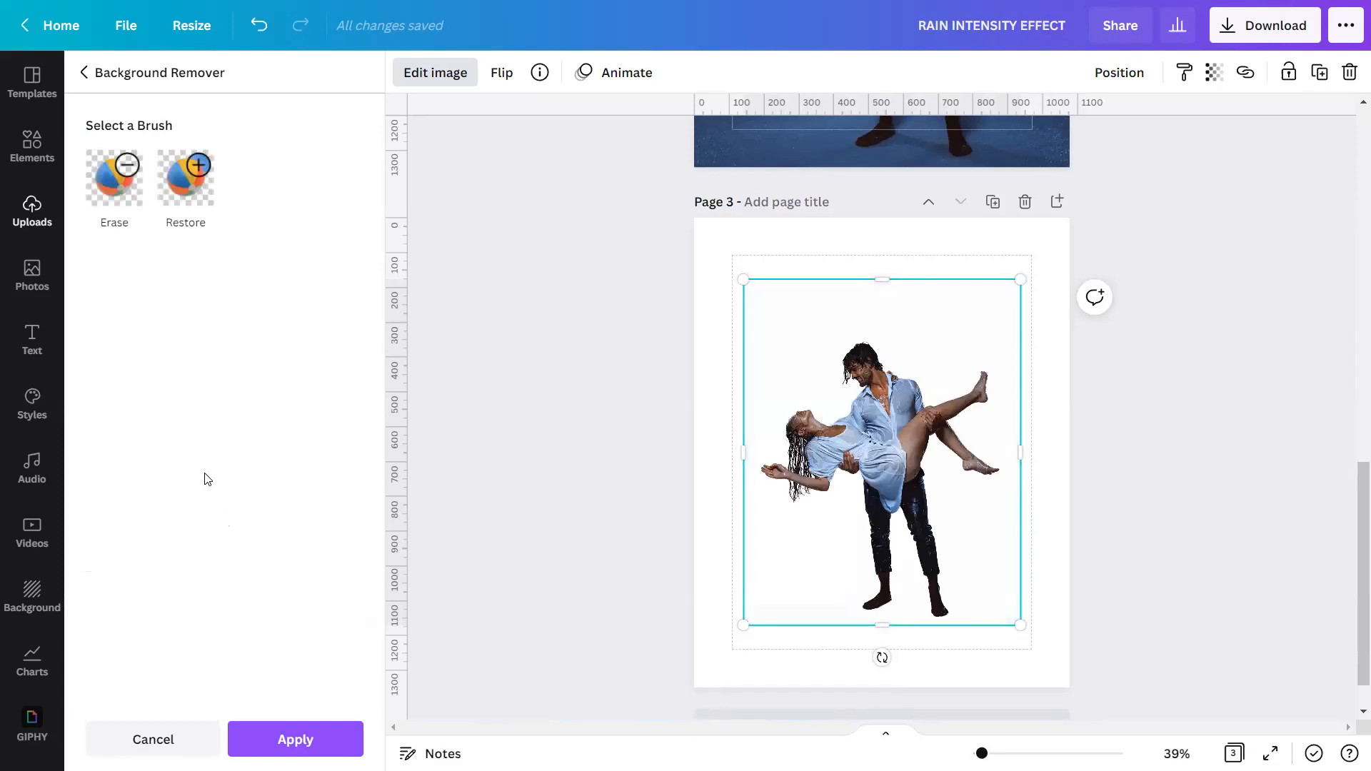
{"action": "left_click", "coordinate": [280, 743]}
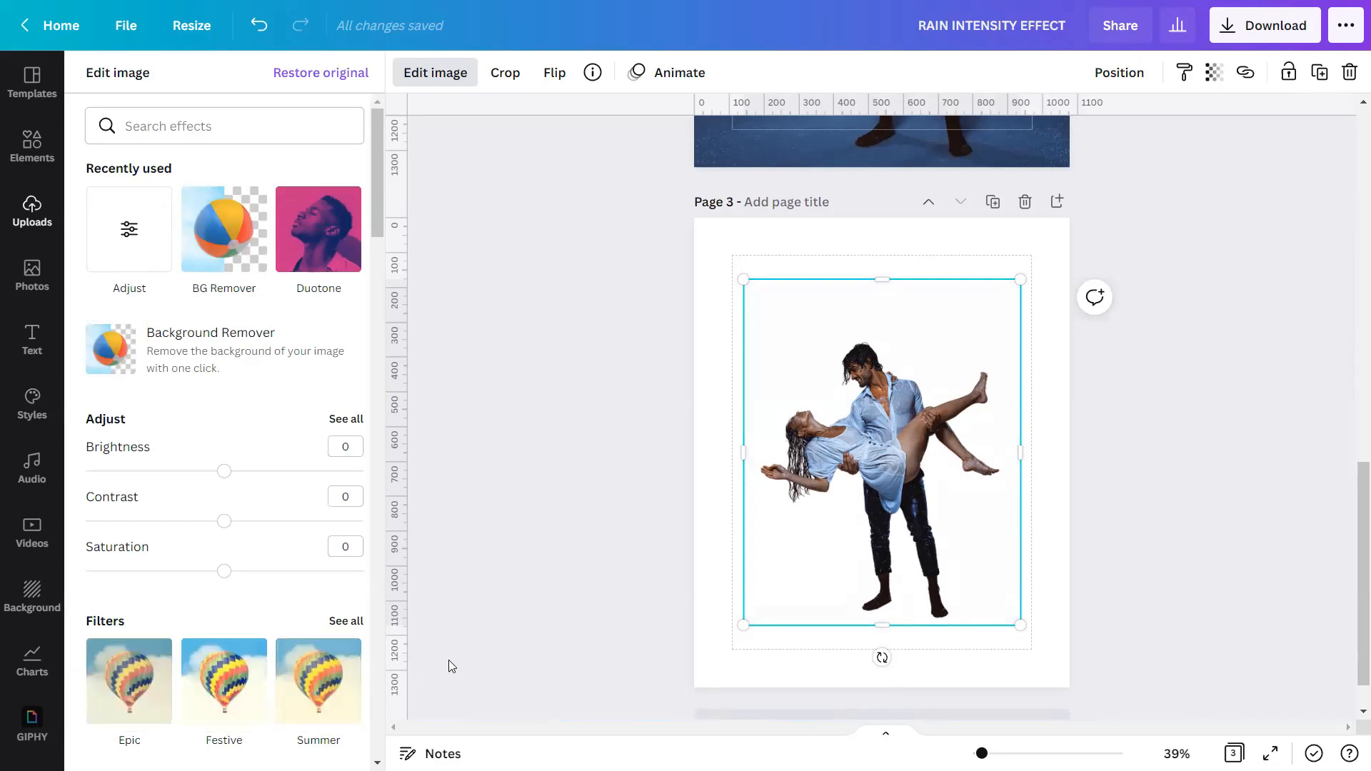
{"action": "left_click", "coordinate": [481, 534]}
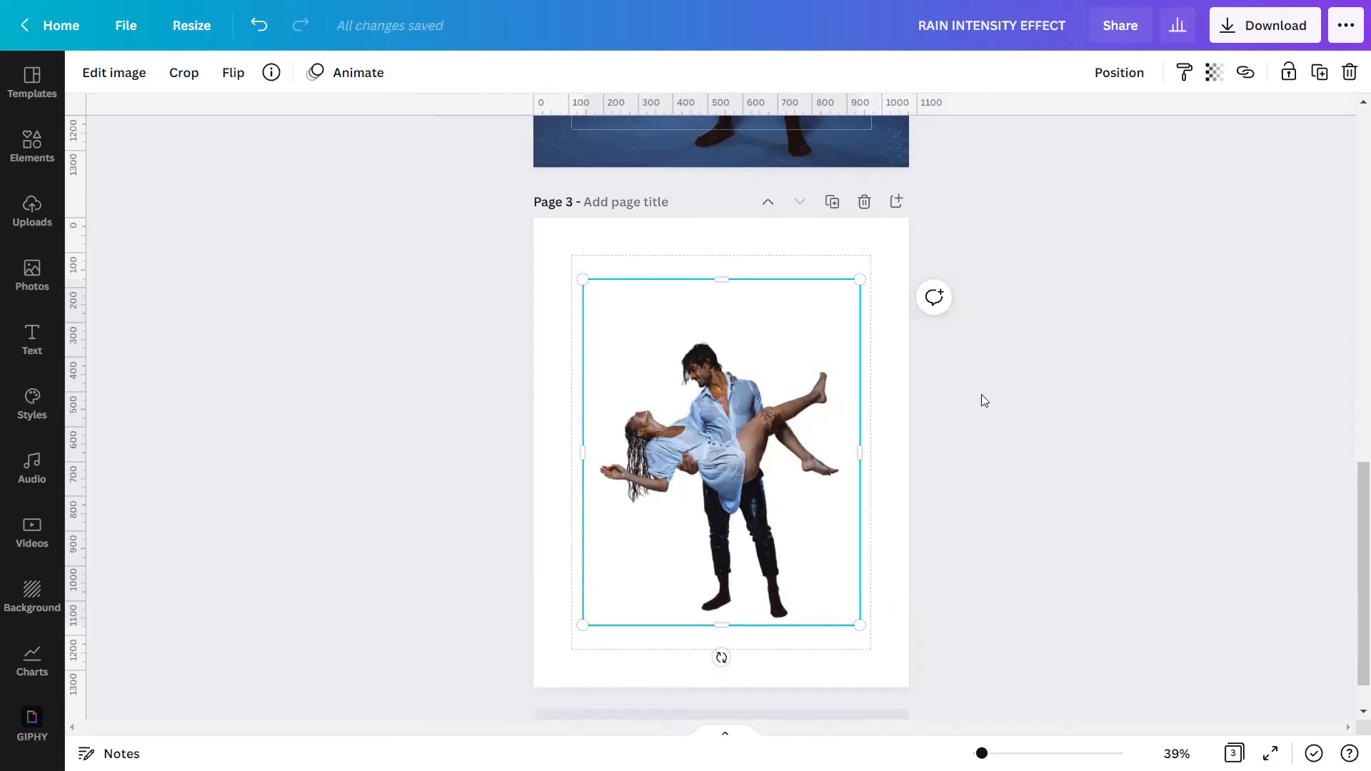
Duplicate the couple cutout on page 3 and set the two copies side by side.
{"action": "left_click_drag", "start_coordinate": [712, 380], "coordinate": [847, 422]}
{"action": "left_click_drag", "start_coordinate": [701, 431], "coordinate": [606, 433]}
{"action": "left_click", "coordinate": [817, 444]}
{"action": "left_click_drag", "start_coordinate": [817, 444], "coordinate": [807, 441]}
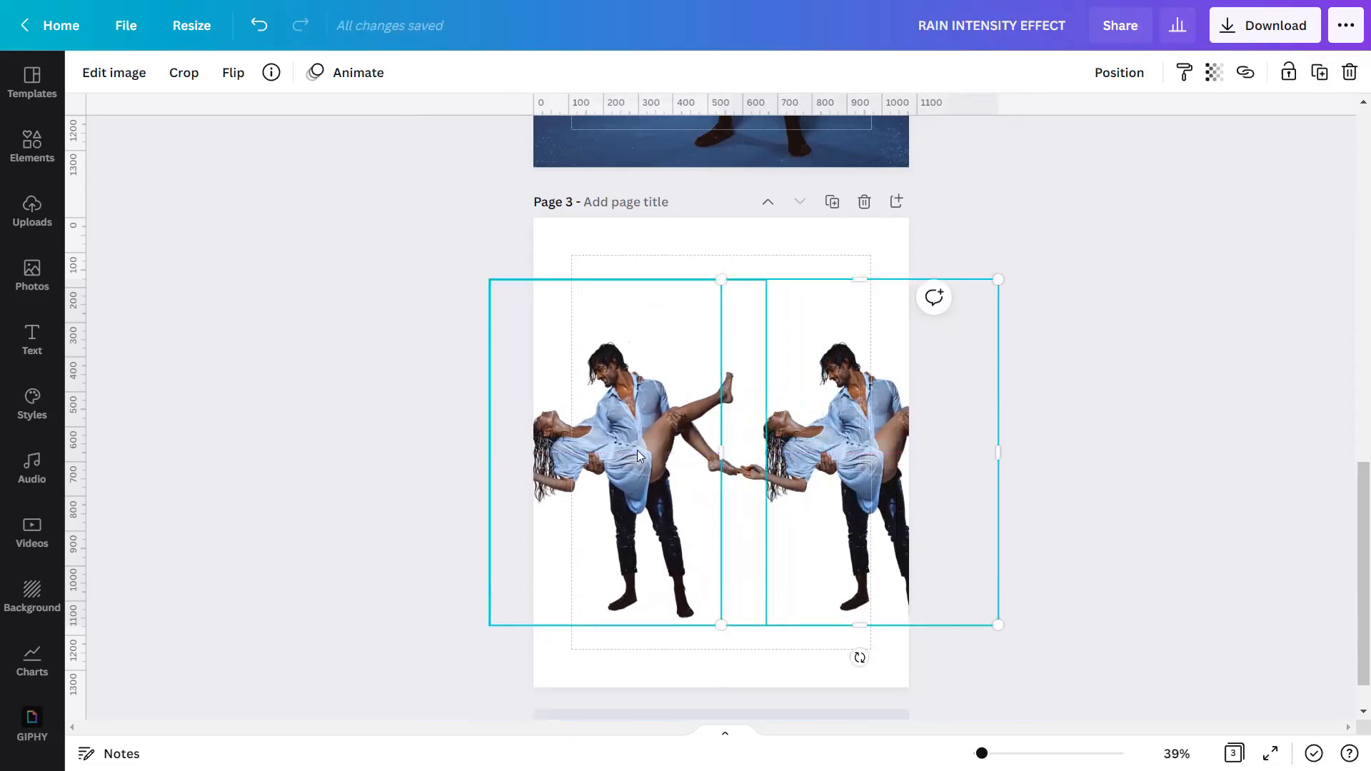
Move one couple cutout from page 3 onto page 2 and centre it horizontally over the background photo.
{"action": "left_click_drag", "start_coordinate": [637, 450], "coordinate": [674, 70]}
{"action": "scroll", "coordinate": [716, 232], "scroll_direction": "up", "scroll_amount": 5}
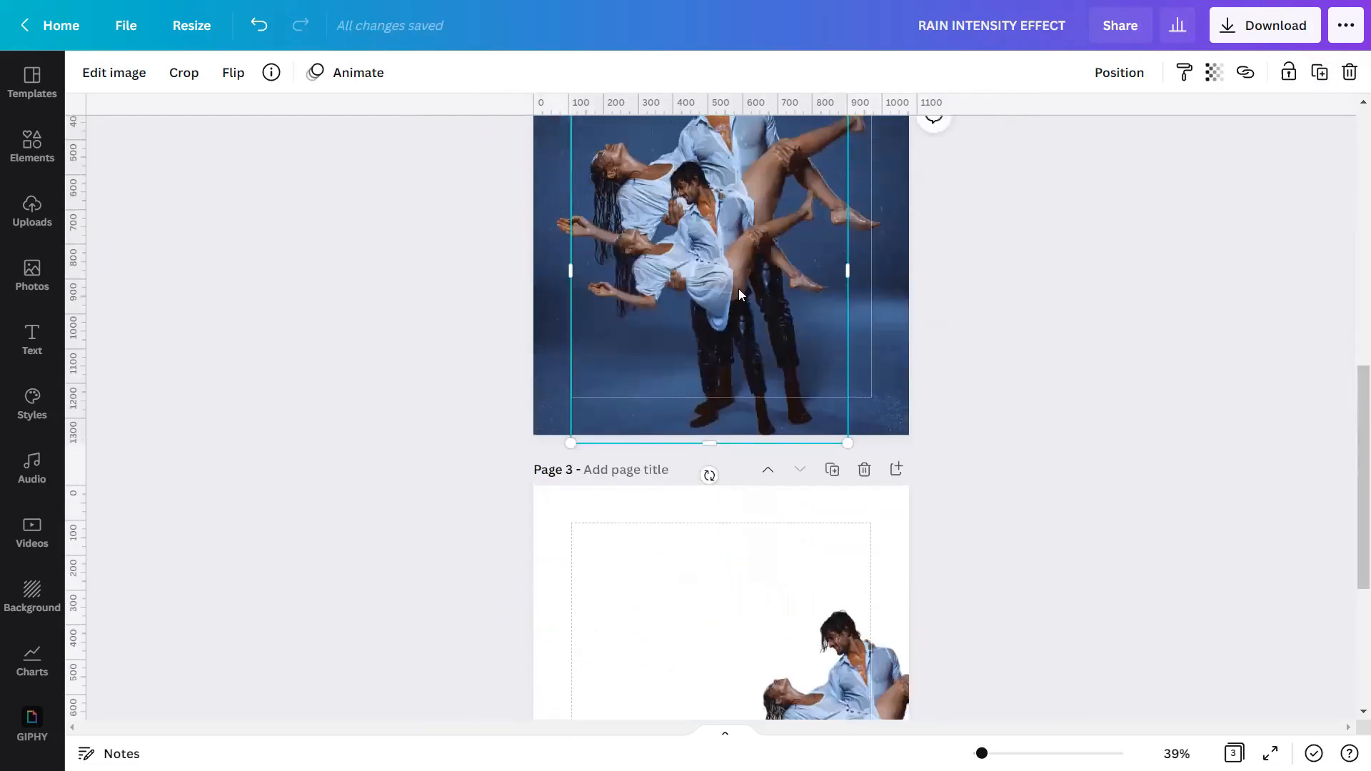
{"action": "left_click_drag", "start_coordinate": [714, 357], "coordinate": [716, 318]}
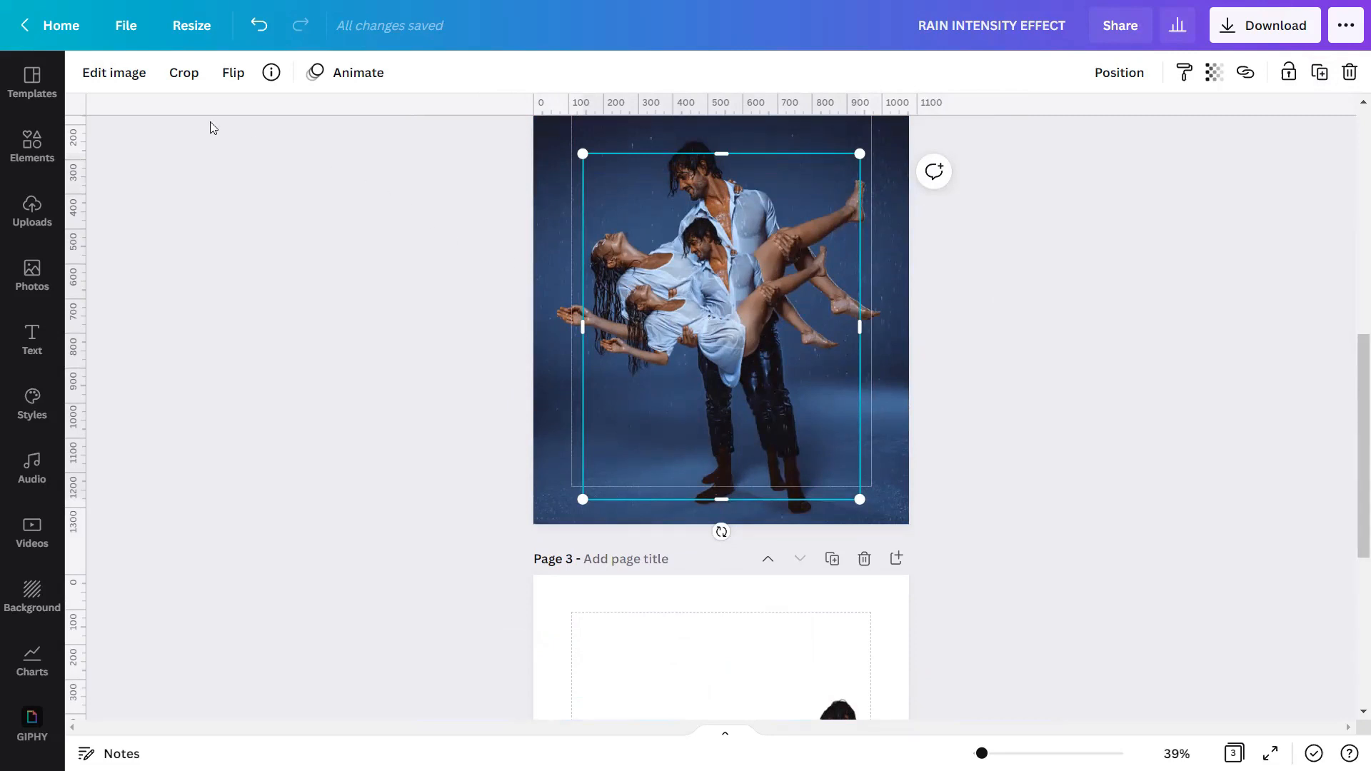
Adjust the cutout on page 2 to brightness 100, contrast 100 and saturation -75.
{"action": "left_click", "coordinate": [95, 80]}
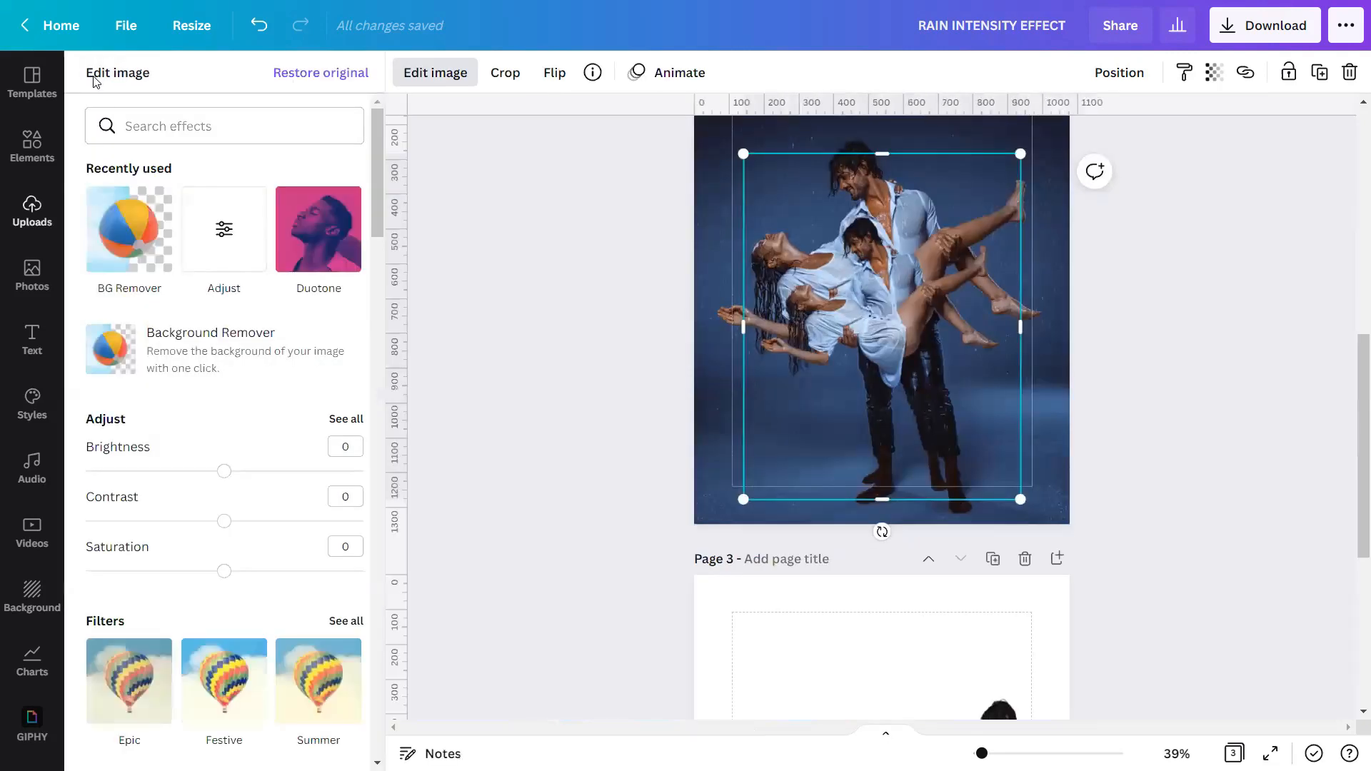
{"action": "scroll", "coordinate": [146, 142], "scroll_direction": "down", "scroll_amount": 3}
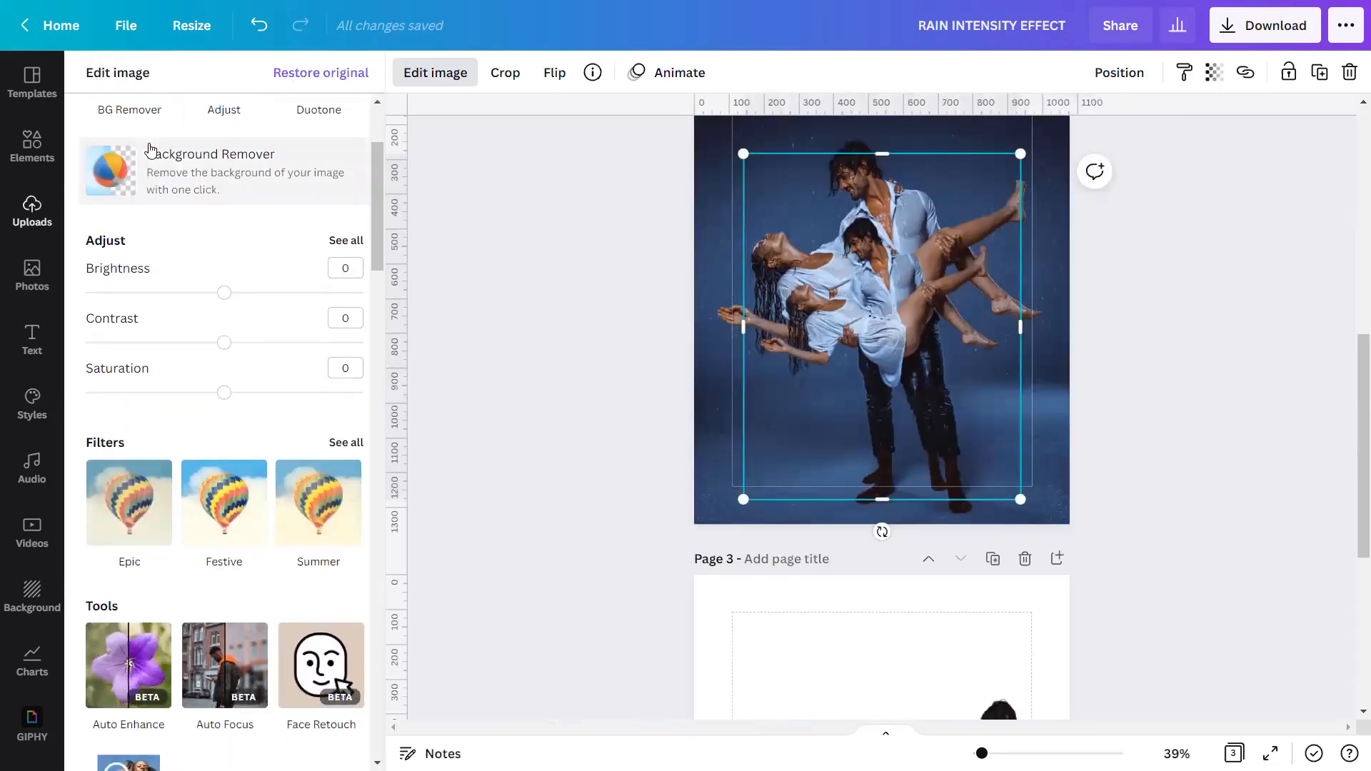
{"action": "left_click", "coordinate": [355, 242]}
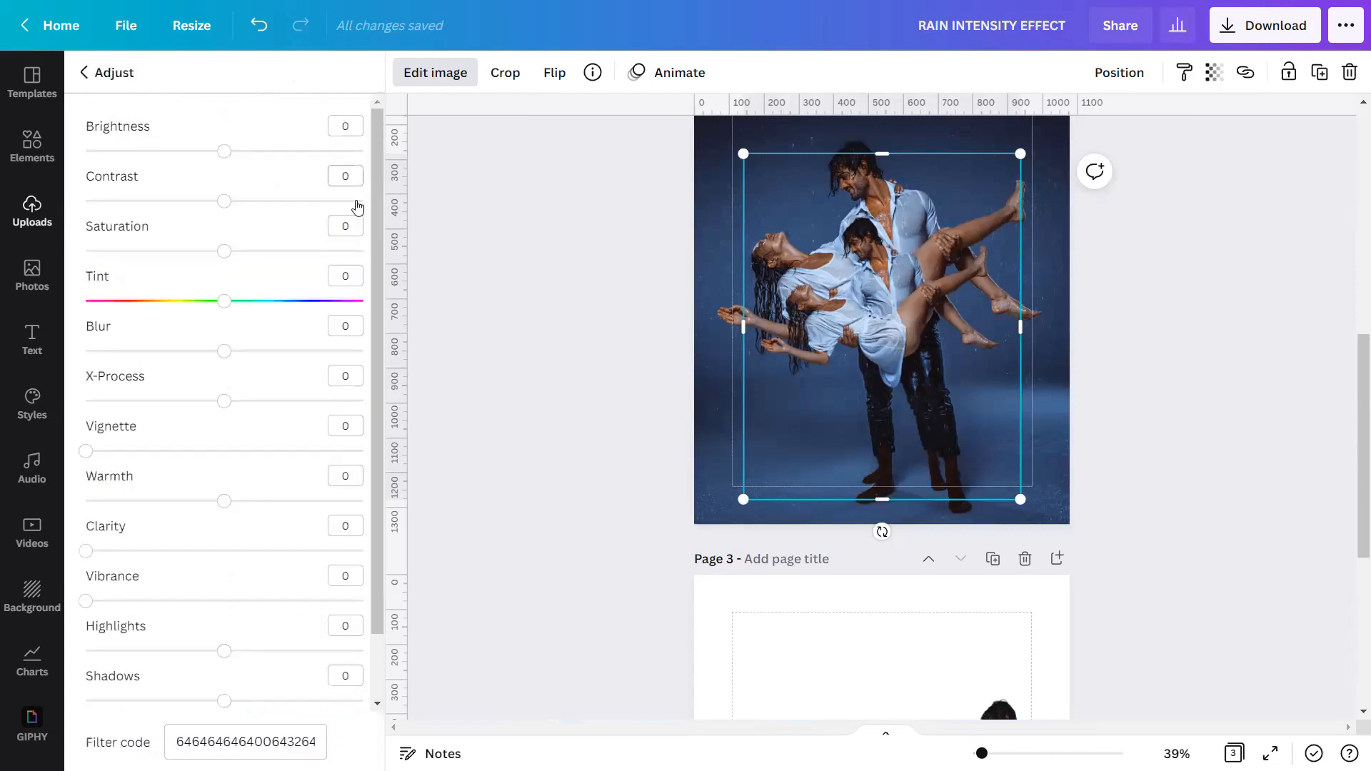
{"action": "left_click", "coordinate": [354, 129]}
{"action": "type", "text": "100"}
{"action": "left_click", "coordinate": [352, 177]}
{"action": "type", "text": "100"}
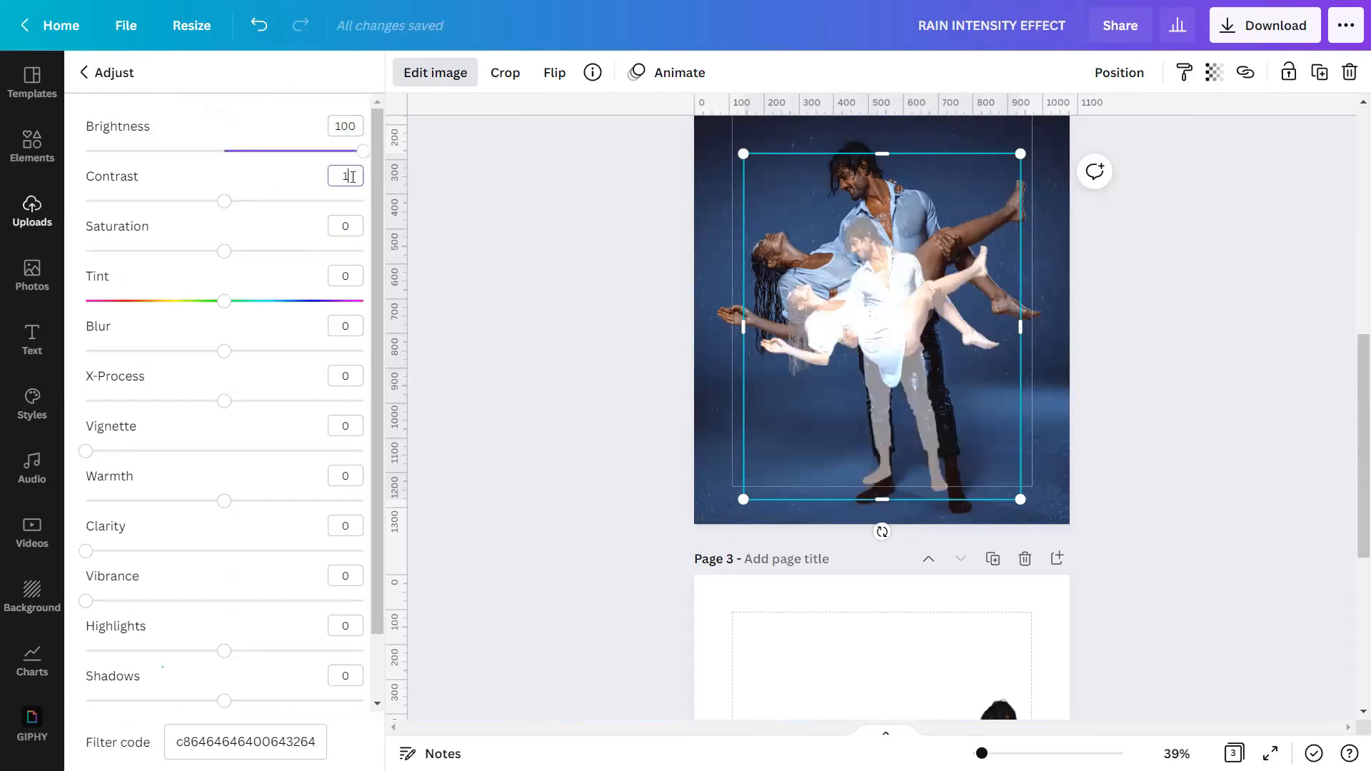
{"action": "left_click", "coordinate": [355, 224]}
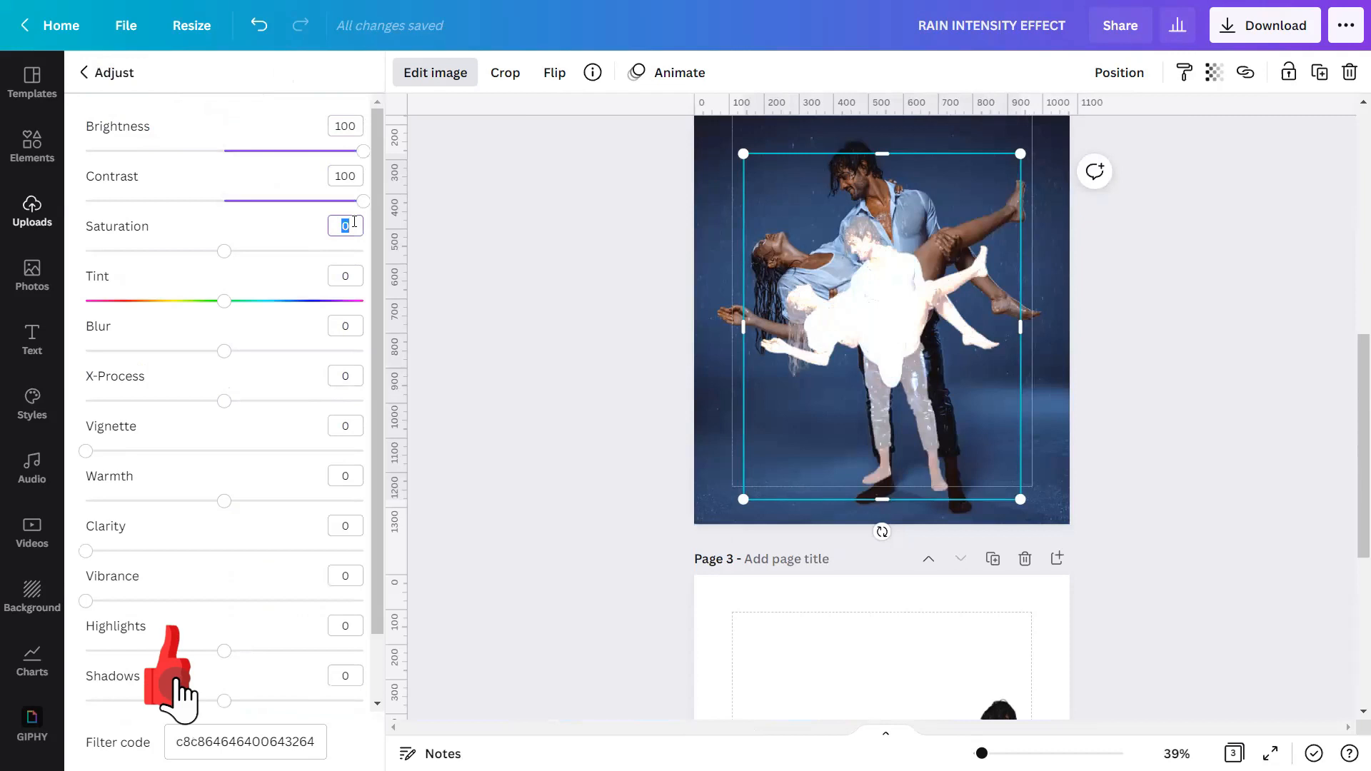
{"action": "type", "text": "-75"}
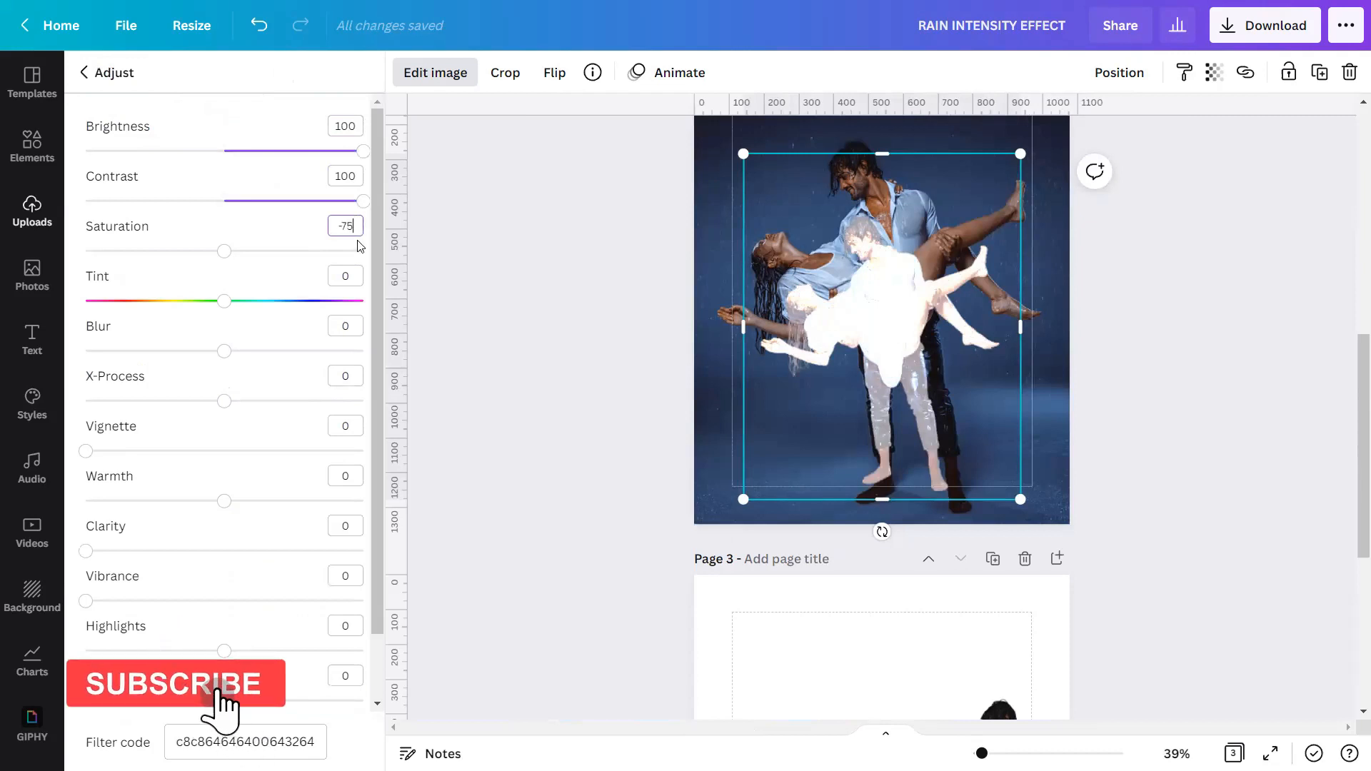
Set the same cutout's blur to 40, clarity to 100, highlights to 100 and shadows to -100.
{"action": "left_click", "coordinate": [353, 325]}
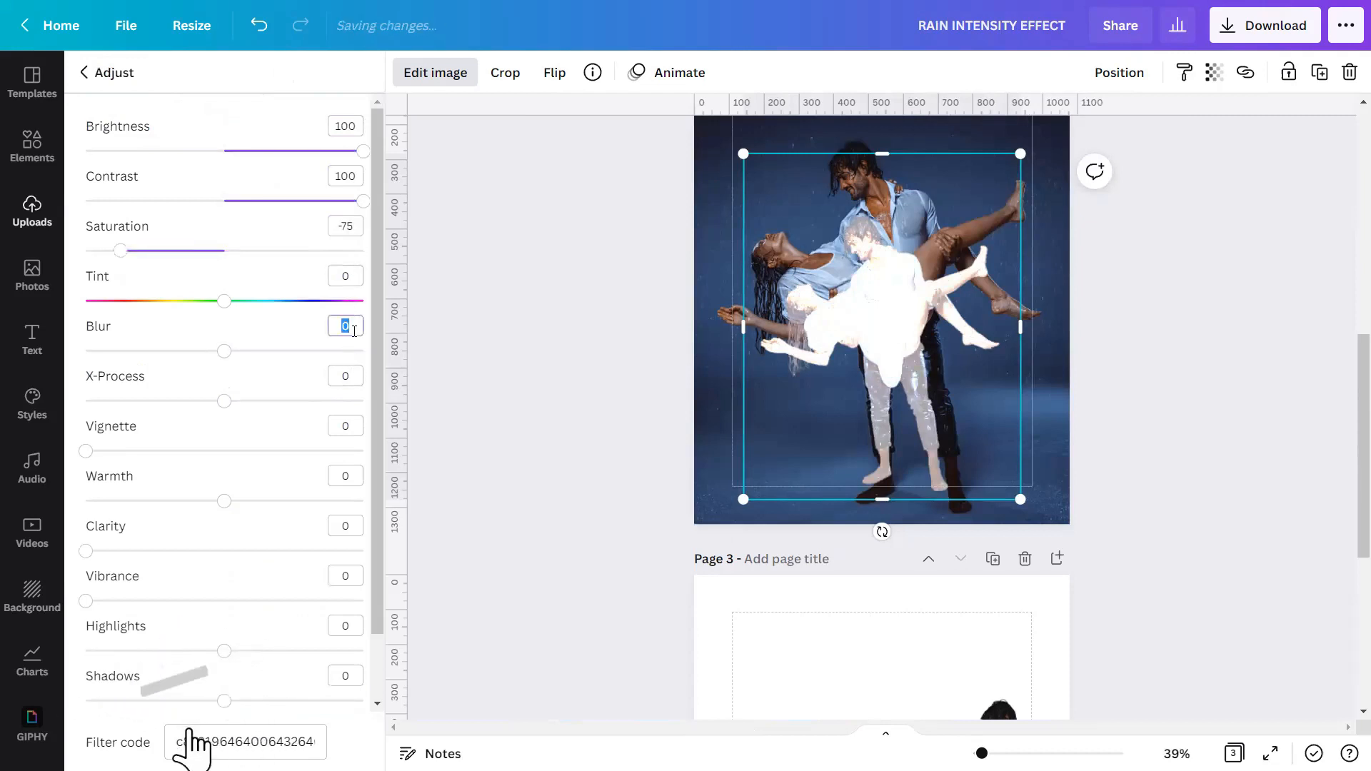
{"action": "type", "text": "40"}
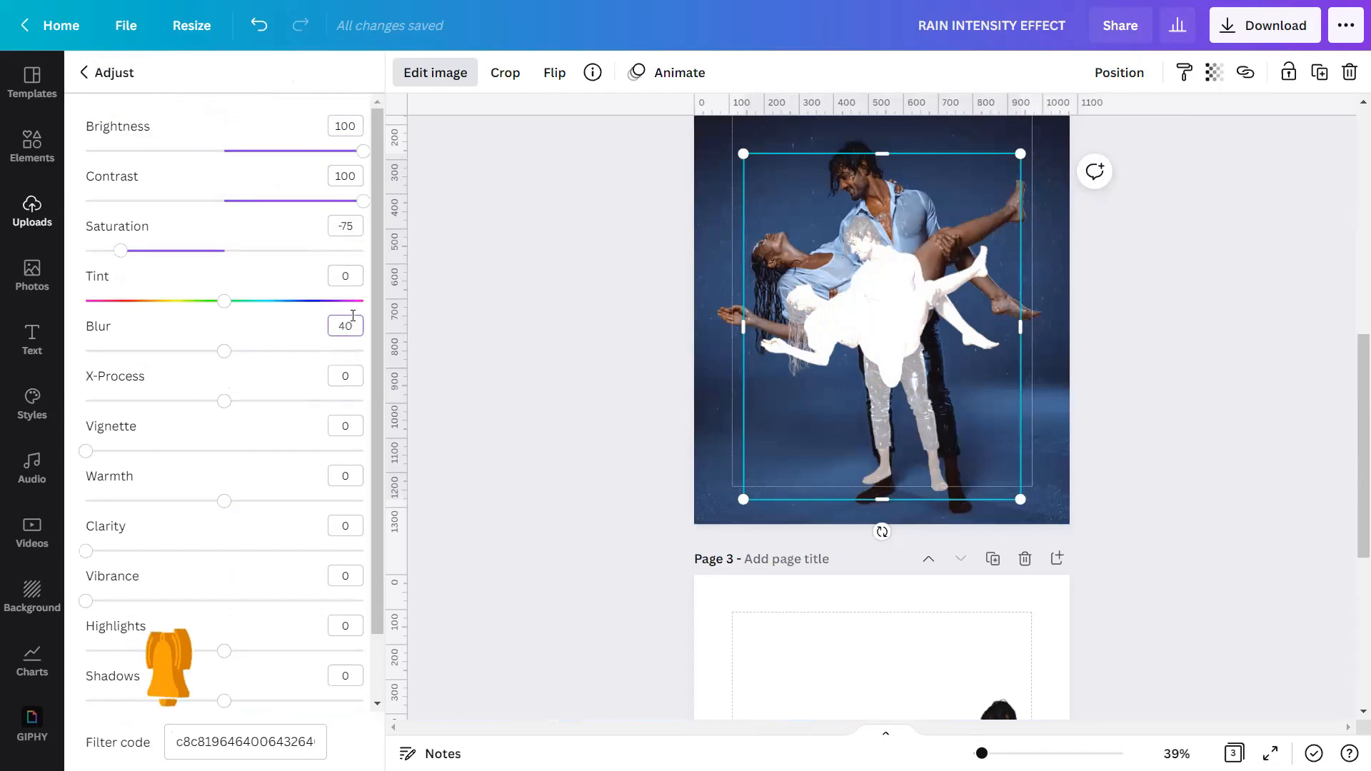
{"action": "left_click", "coordinate": [351, 525]}
{"action": "type", "text": "100"}
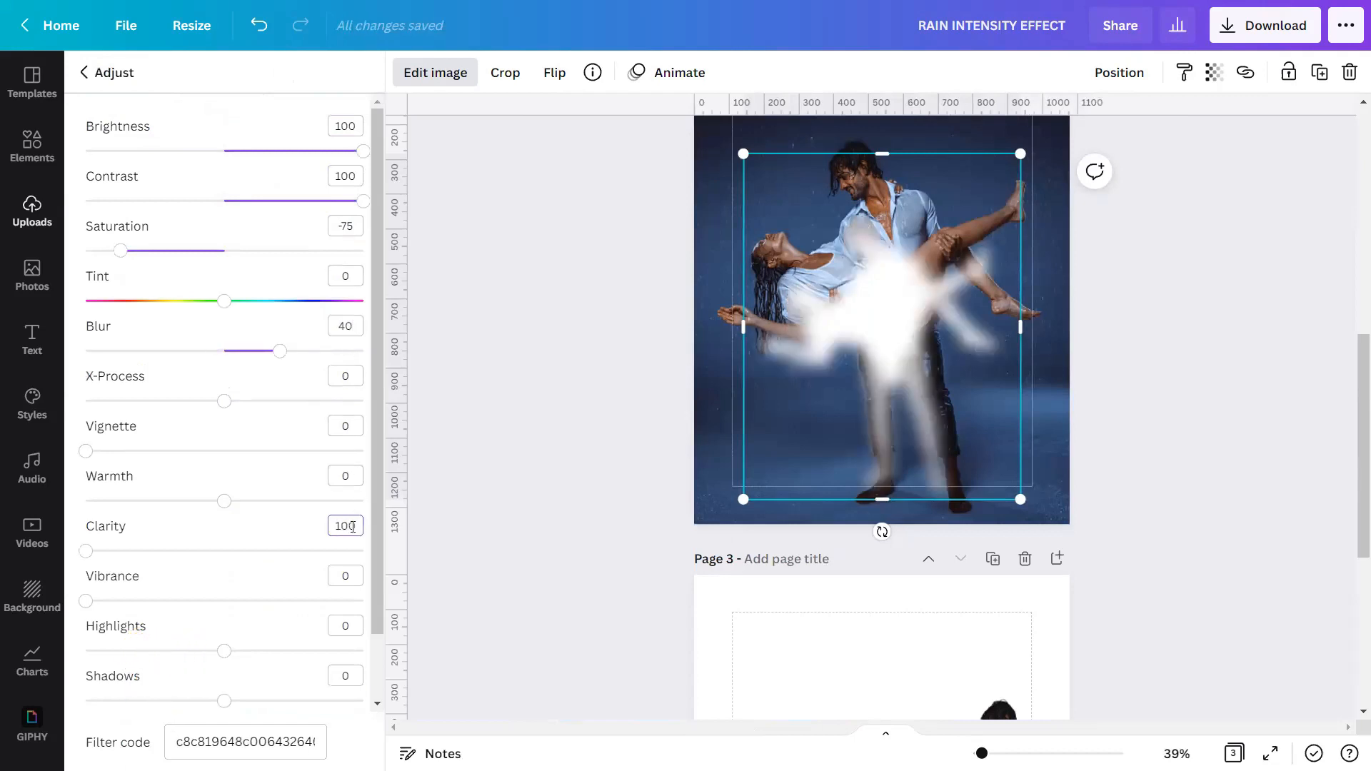
{"action": "left_click", "coordinate": [347, 626]}
{"action": "type", "text": "100"}
{"action": "scroll", "coordinate": [347, 614], "scroll_direction": "down", "scroll_amount": 1}
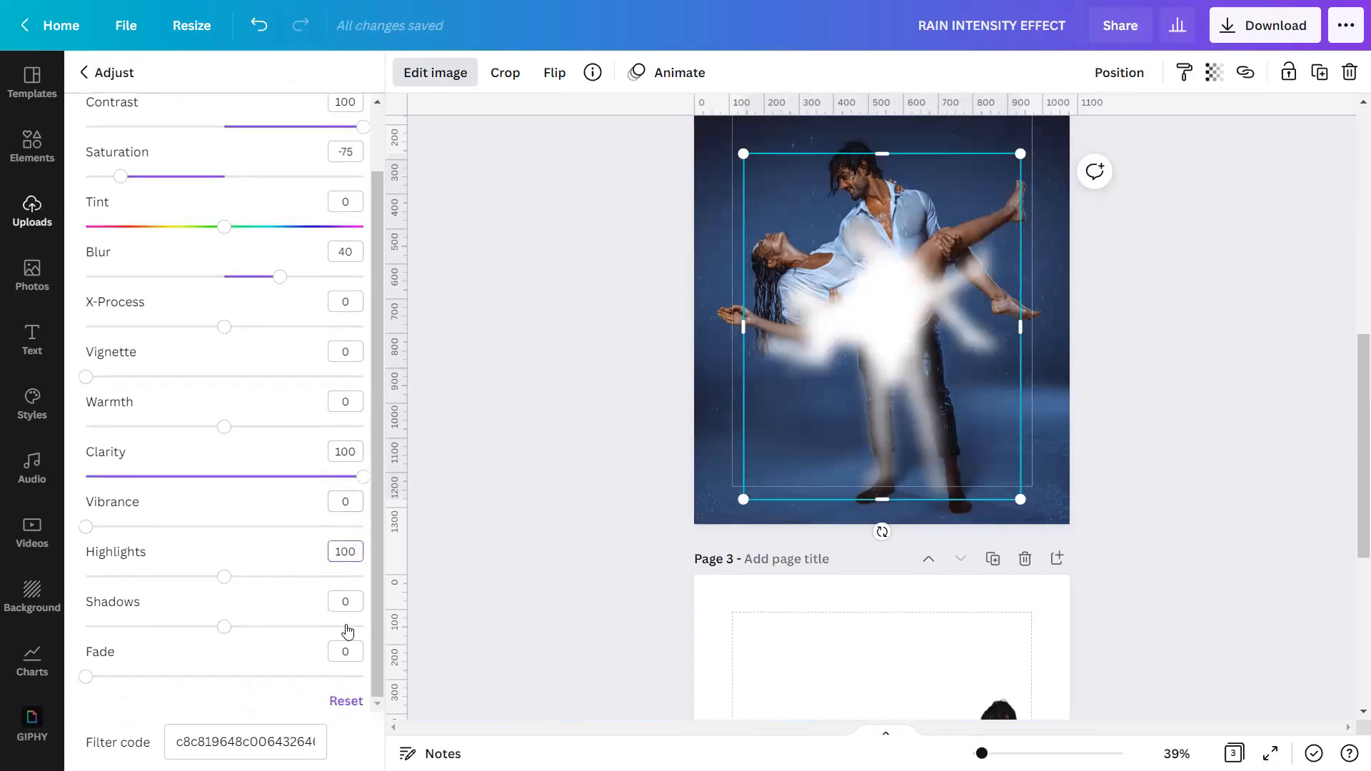
{"action": "left_click", "coordinate": [351, 599]}
{"action": "type", "text": "-100"}
{"action": "key", "text": "Return"}
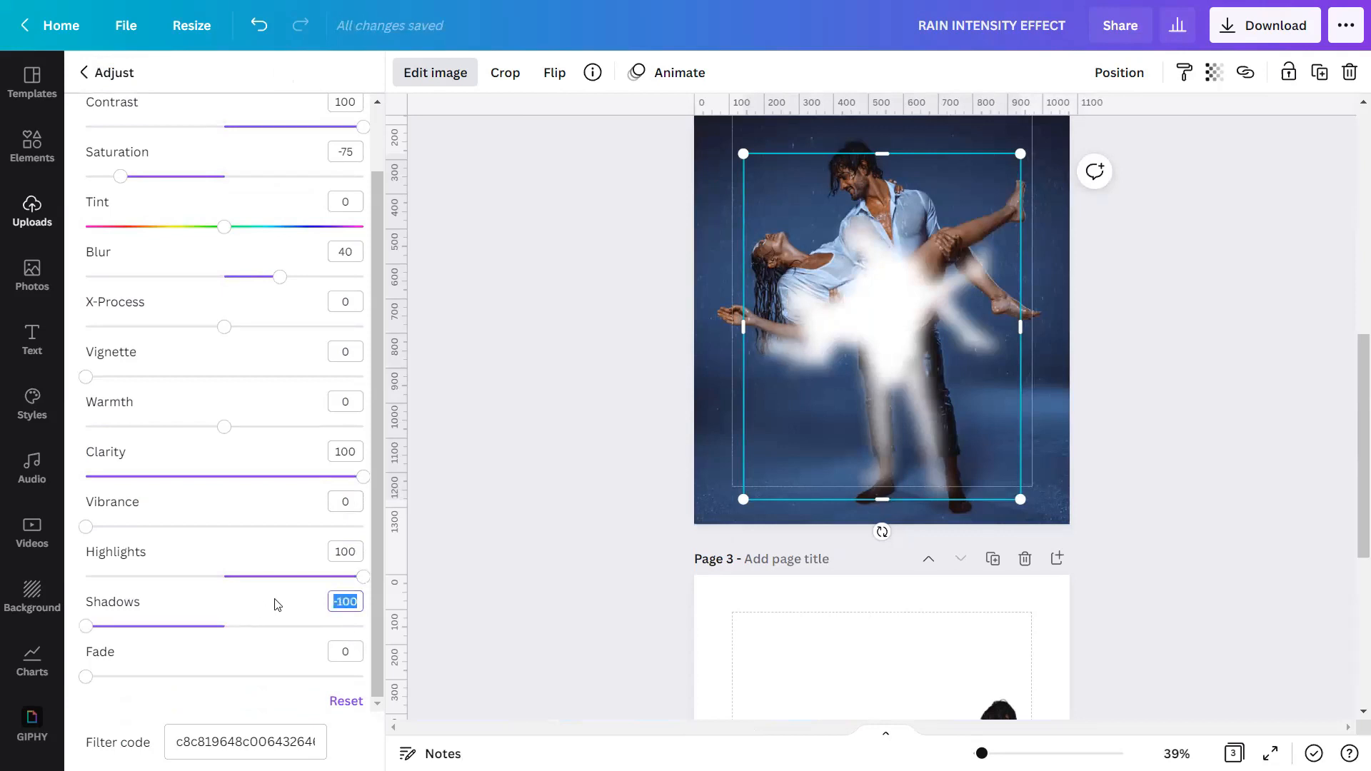
{"action": "left_click", "coordinate": [522, 478]}
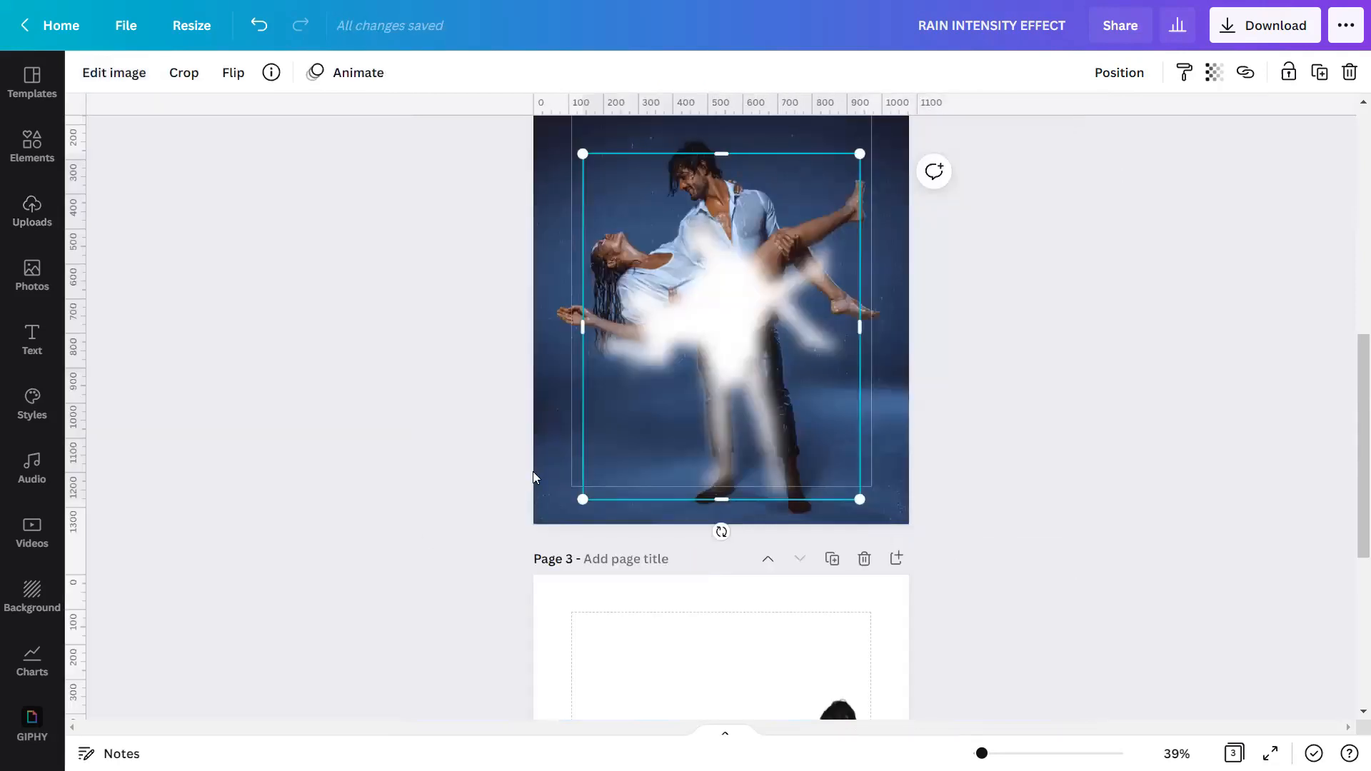
Enlarge the blurred white cutout to fill page 2 and align it with the couple in the background photo.
{"action": "scroll", "coordinate": [586, 450], "scroll_direction": "up", "scroll_amount": 3}
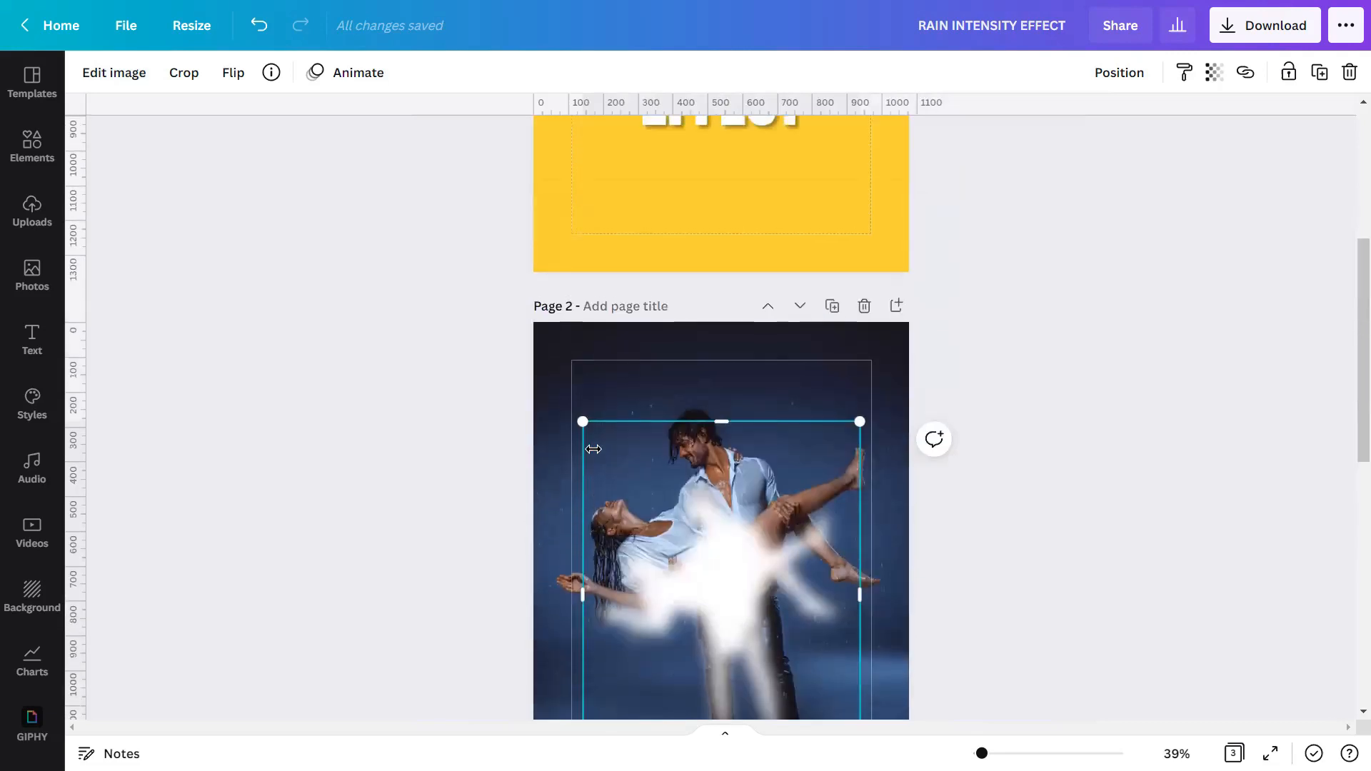
{"action": "left_click_drag", "start_coordinate": [568, 401], "coordinate": [497, 326]}
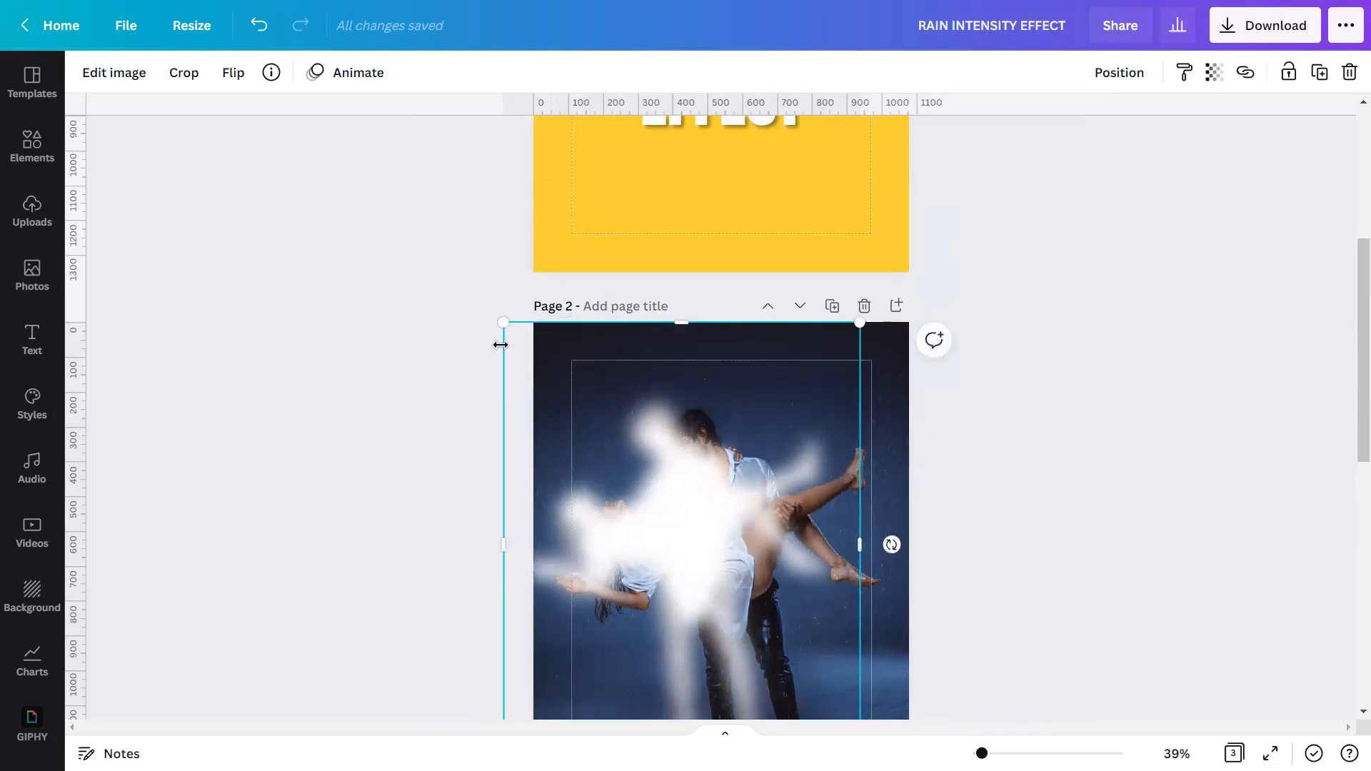
{"action": "scroll", "coordinate": [606, 481], "scroll_direction": "down", "scroll_amount": 5}
{"action": "left_click_drag", "start_coordinate": [861, 322], "coordinate": [887, 343]}
{"action": "left_click_drag", "start_coordinate": [655, 220], "coordinate": [691, 217]}
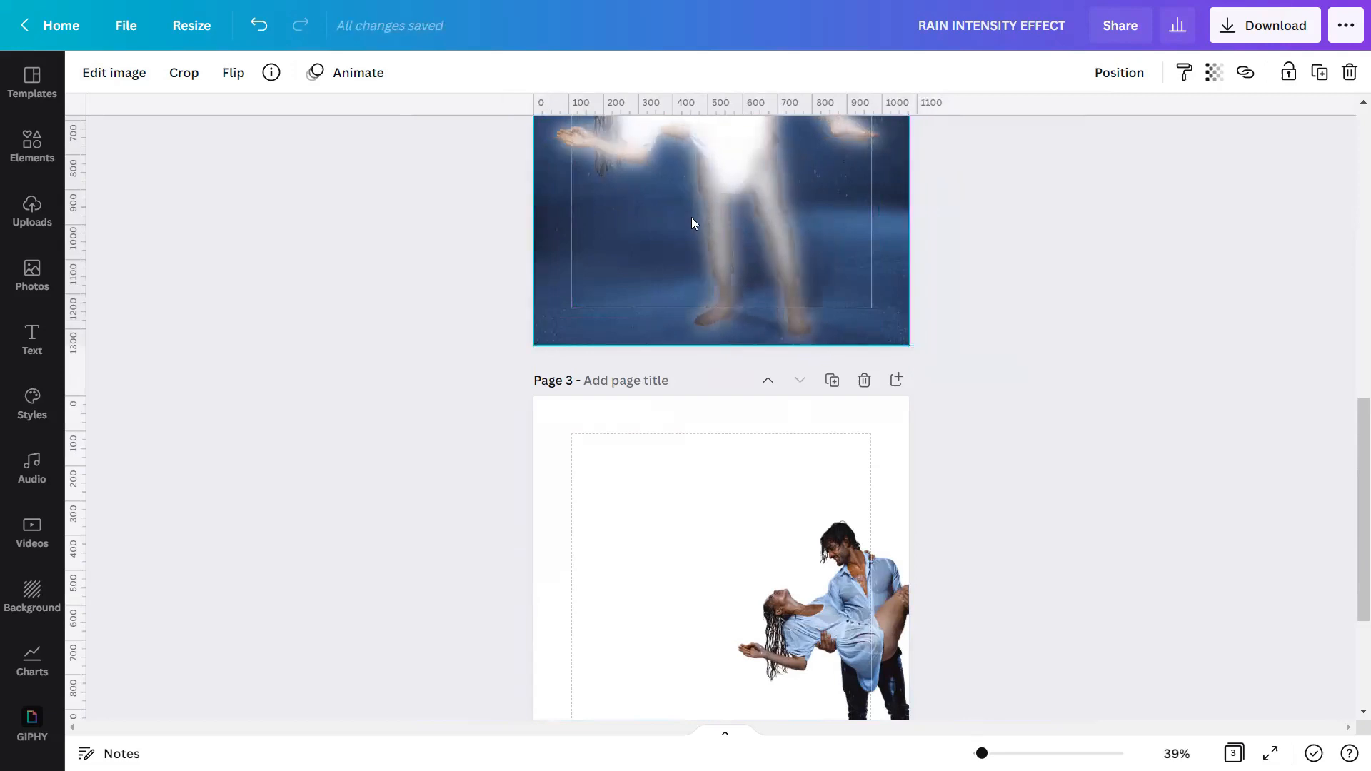
{"action": "scroll", "coordinate": [675, 289], "scroll_direction": "up", "scroll_amount": 3}
{"action": "scroll", "coordinate": [685, 293], "scroll_direction": "up", "scroll_amount": 1}
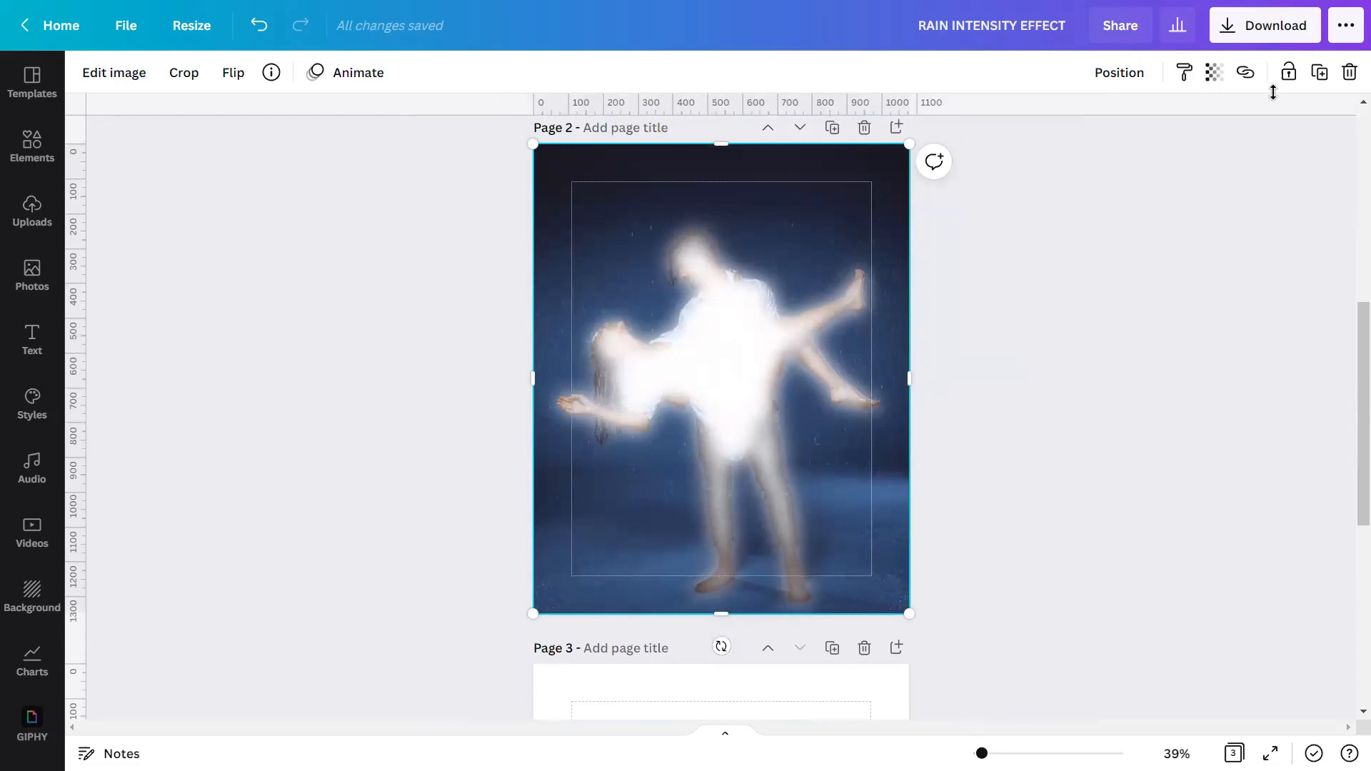
Lock the blurred white cutout in place on page 2.
{"action": "left_click", "coordinate": [1287, 72]}
{"action": "left_click", "coordinate": [1318, 74]}
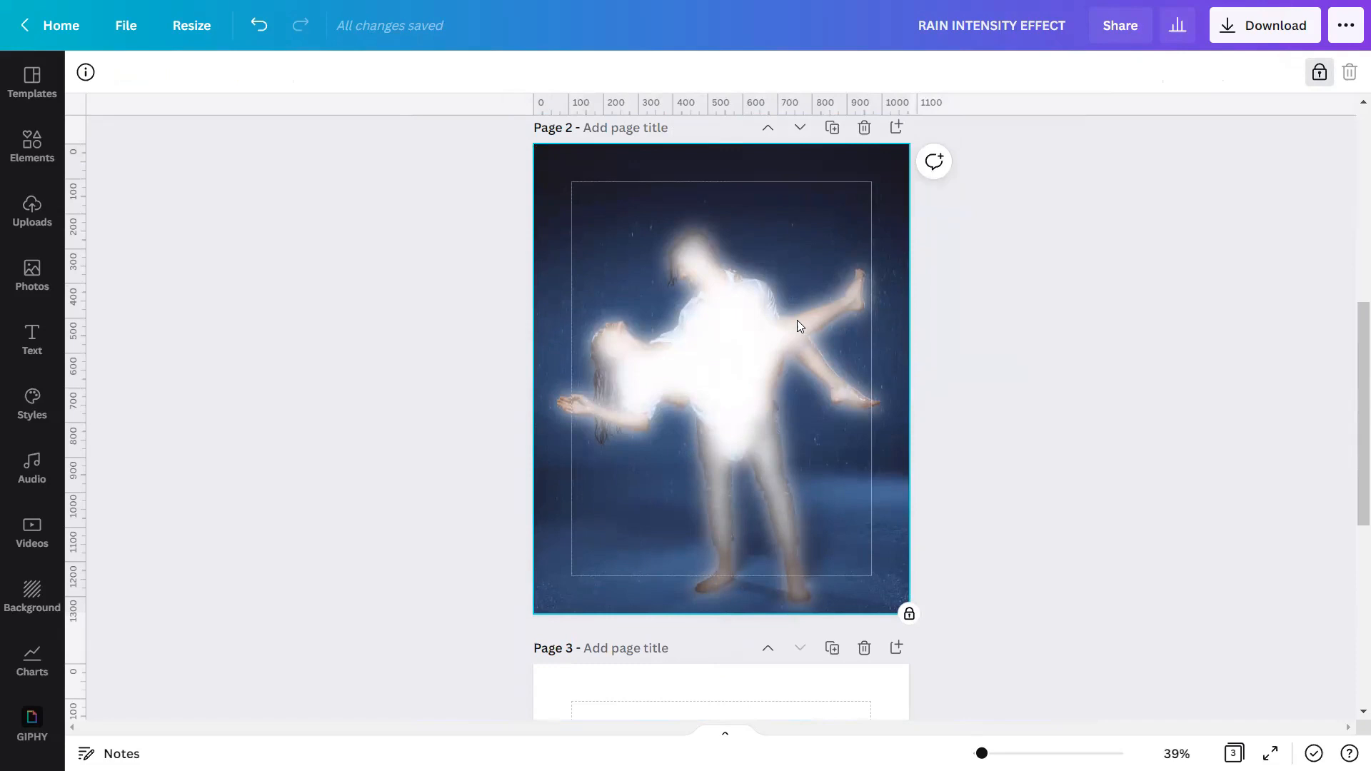
{"action": "scroll", "coordinate": [797, 319], "scroll_direction": "down", "scroll_amount": 5}
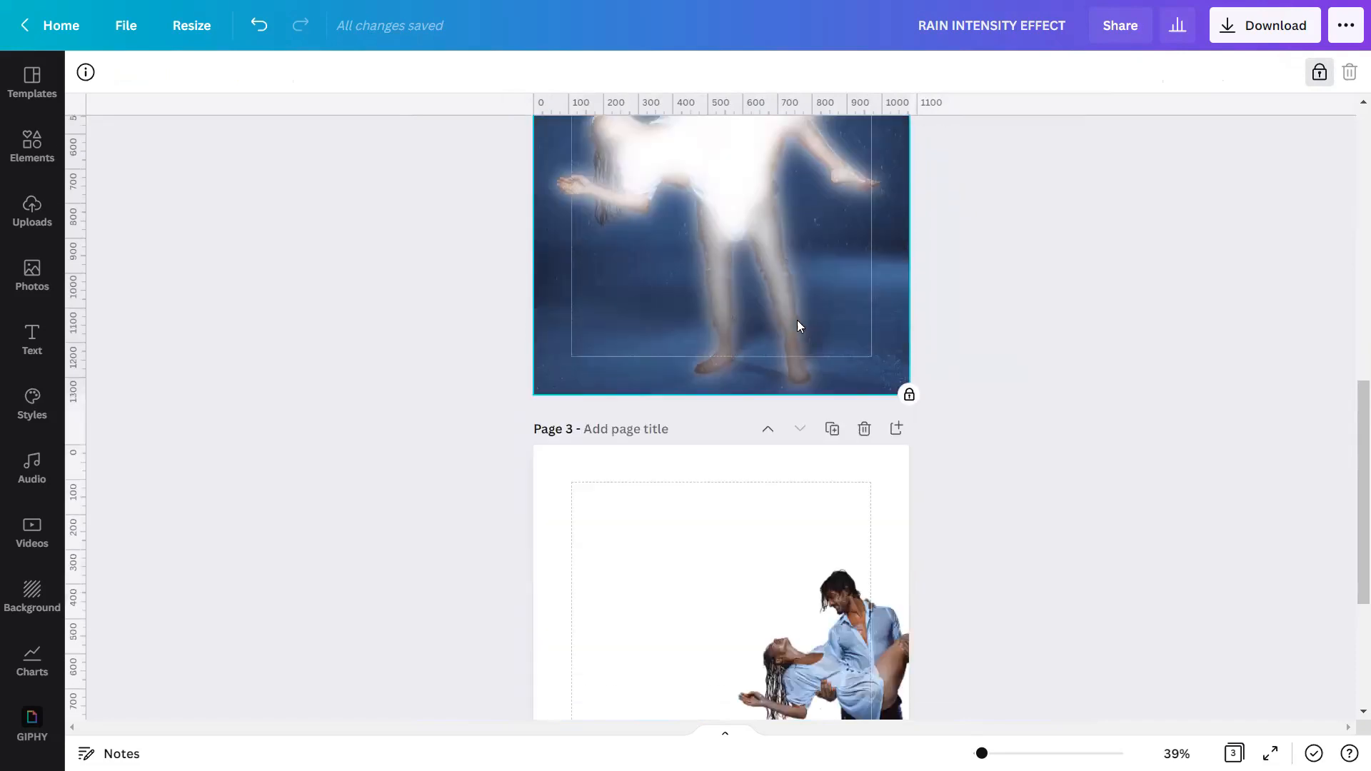
Move the clean couple cutout from page 3 onto page 2 and delete the emptied page 3.
{"action": "left_click", "coordinate": [805, 393]}
{"action": "left_click_drag", "start_coordinate": [759, 399], "coordinate": [767, 58]}
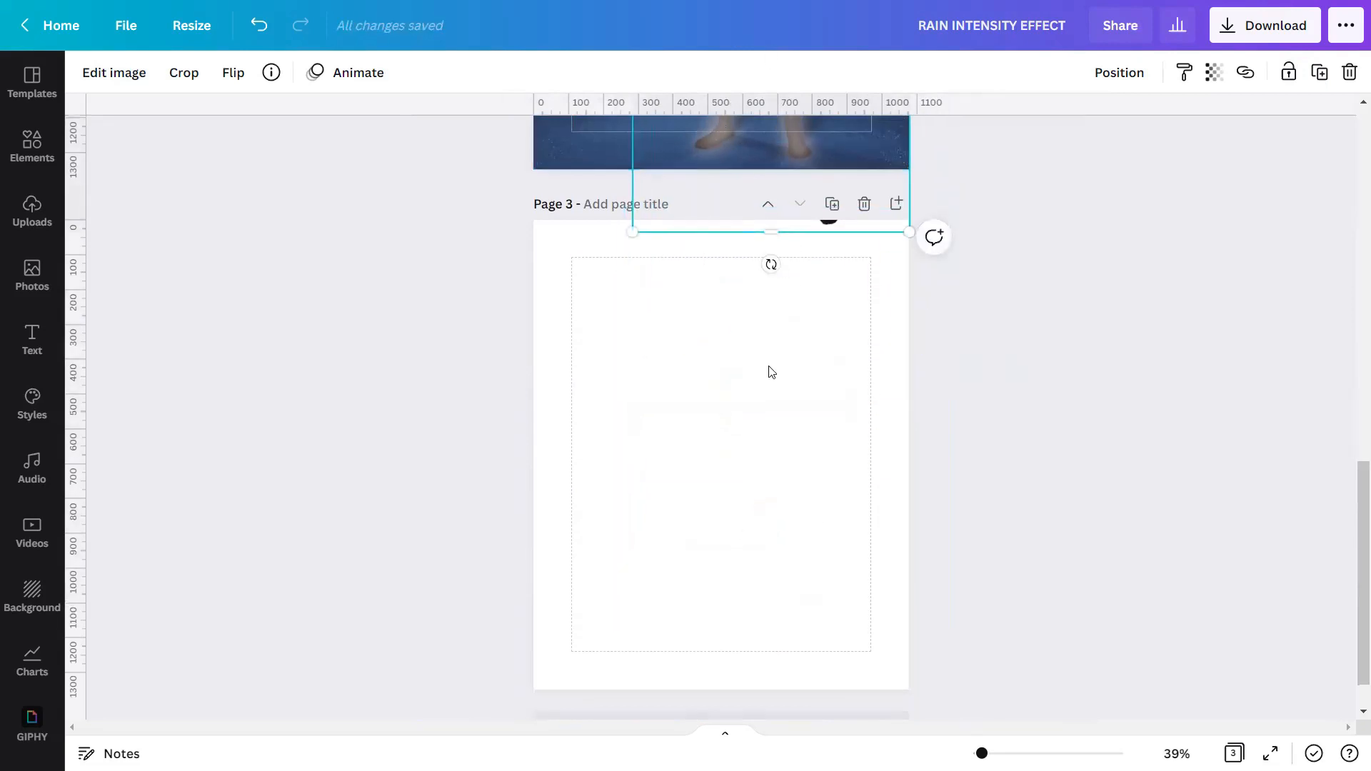
{"action": "scroll", "coordinate": [768, 367], "scroll_direction": "up", "scroll_amount": 5}
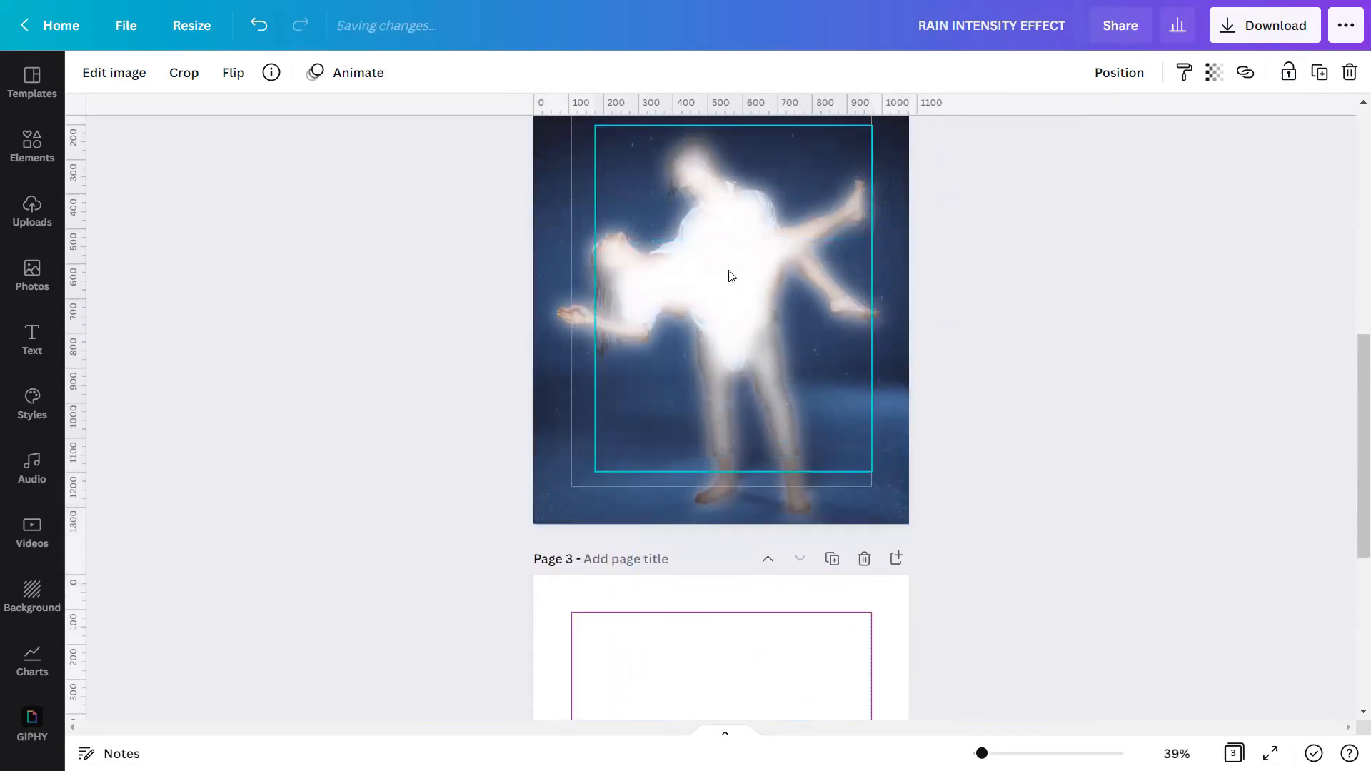
{"action": "left_click", "coordinate": [857, 550]}
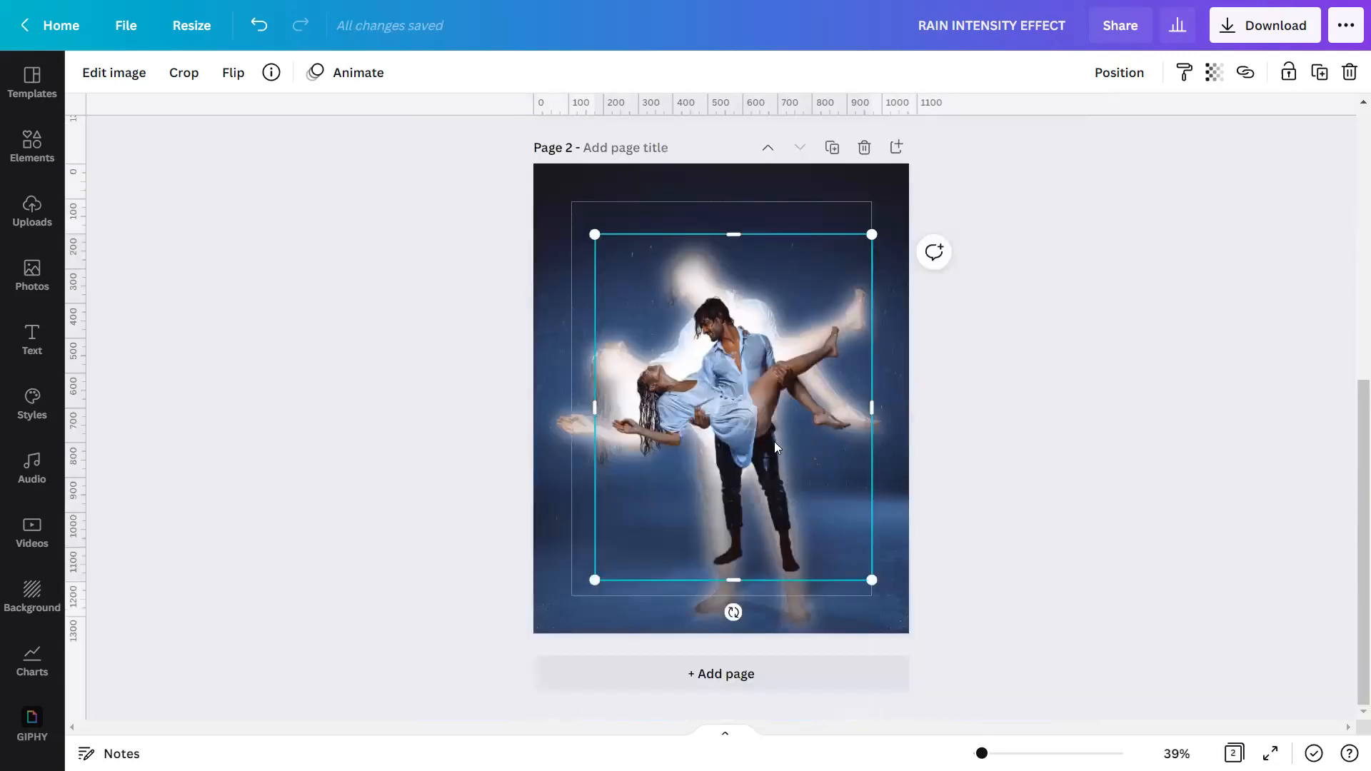
Enlarge the clean cutout to 1,080 by 1,350 to fill page 2, align it over the white glow, and fully lock it.
{"action": "left_click_drag", "start_coordinate": [557, 219], "coordinate": [485, 212]}
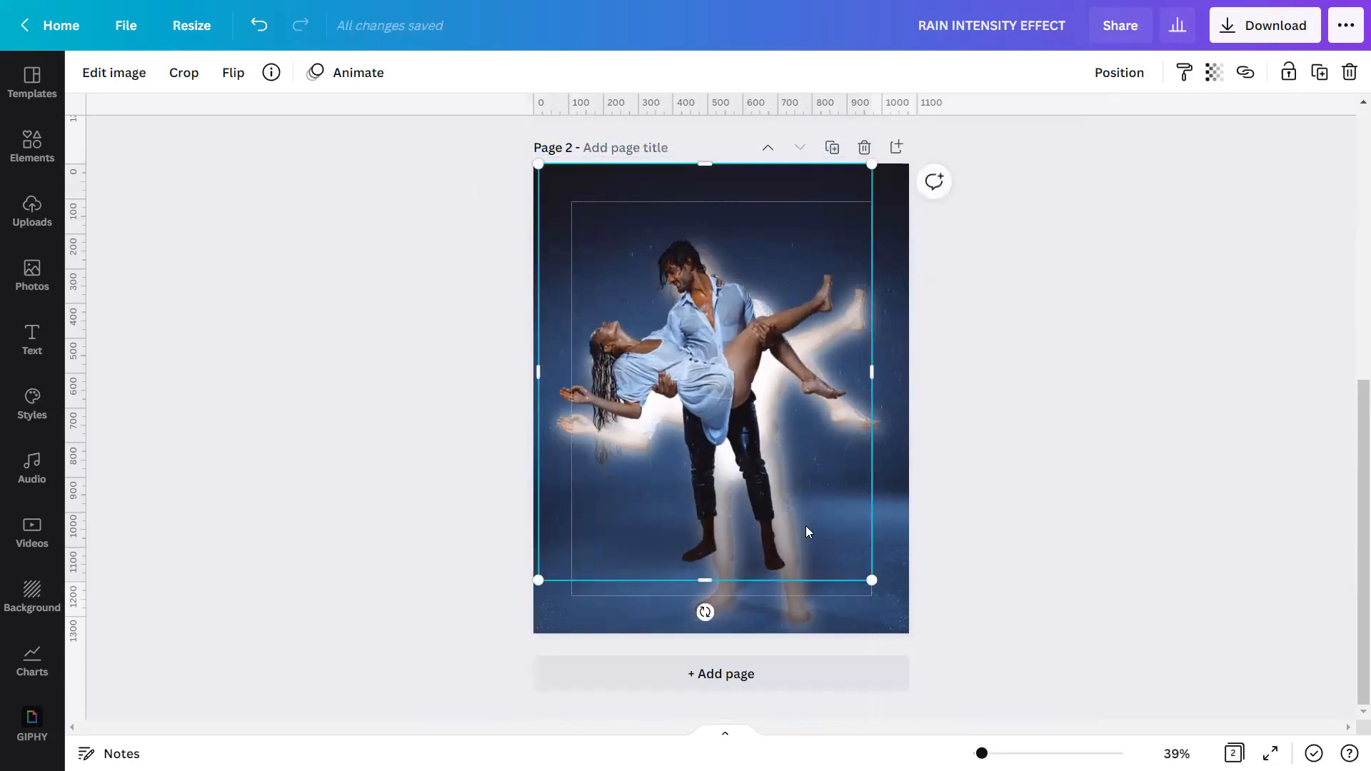
{"action": "left_click_drag", "start_coordinate": [872, 580], "coordinate": [911, 633]}
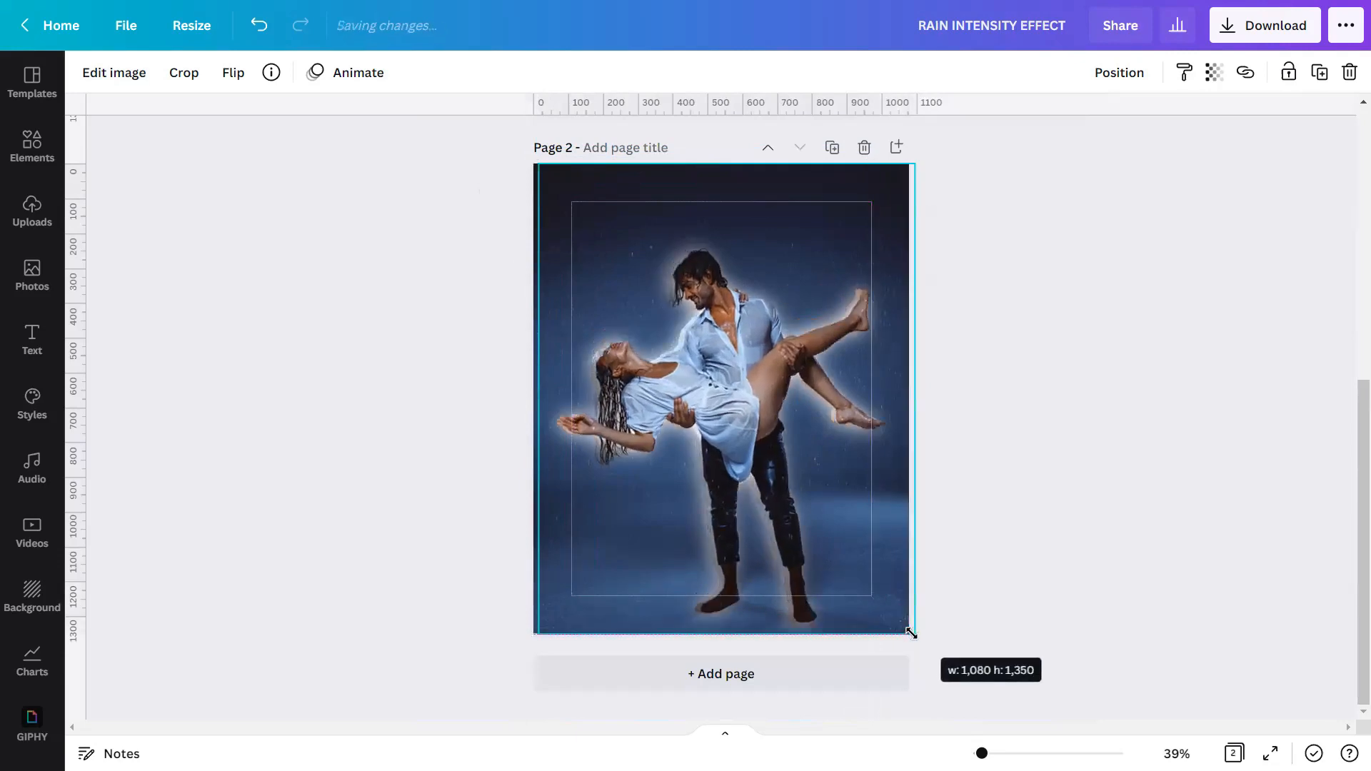
{"action": "mouse_move", "coordinate": [853, 482]}
{"action": "left_mouse_down"}
{"action": "mouse_move", "coordinate": [839, 481]}
{"action": "mouse_move", "coordinate": [849, 484]}
{"action": "left_mouse_up"}
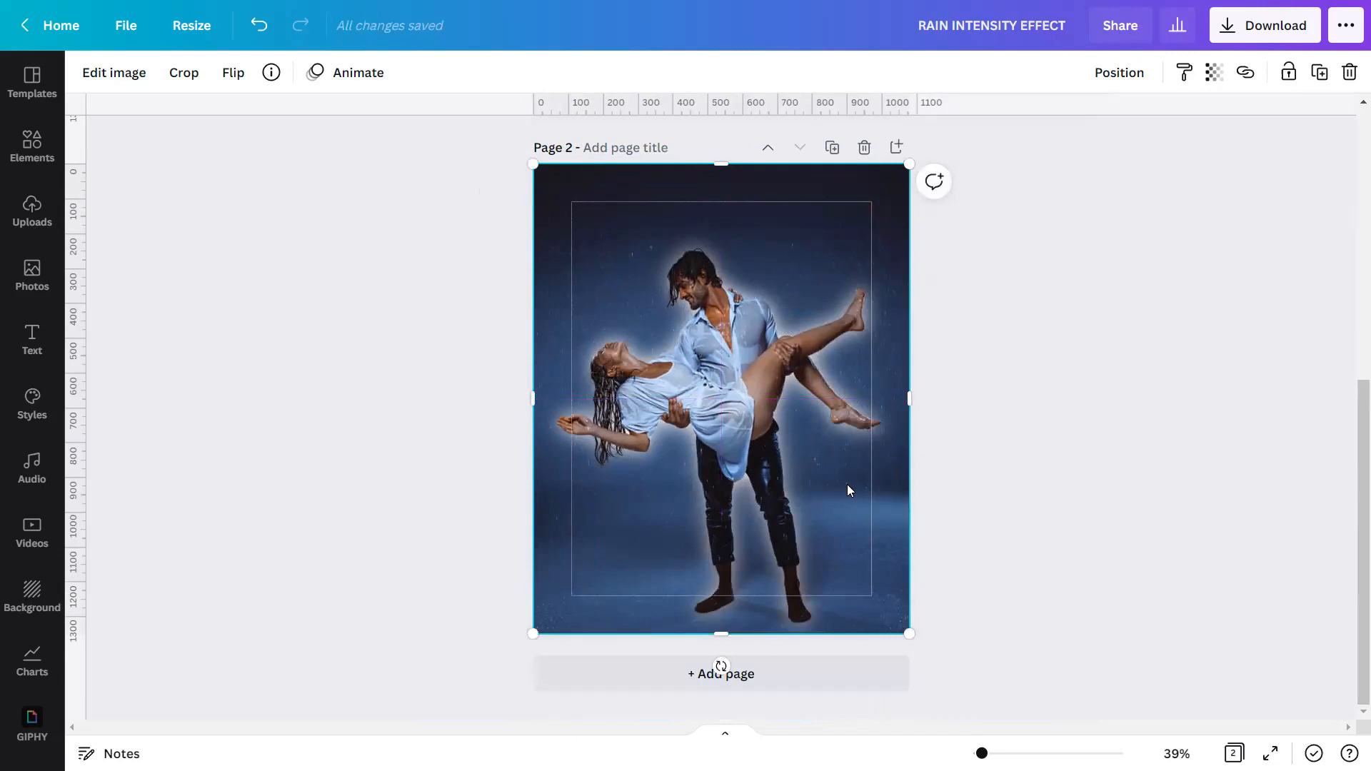
{"action": "left_click", "coordinate": [1285, 76]}
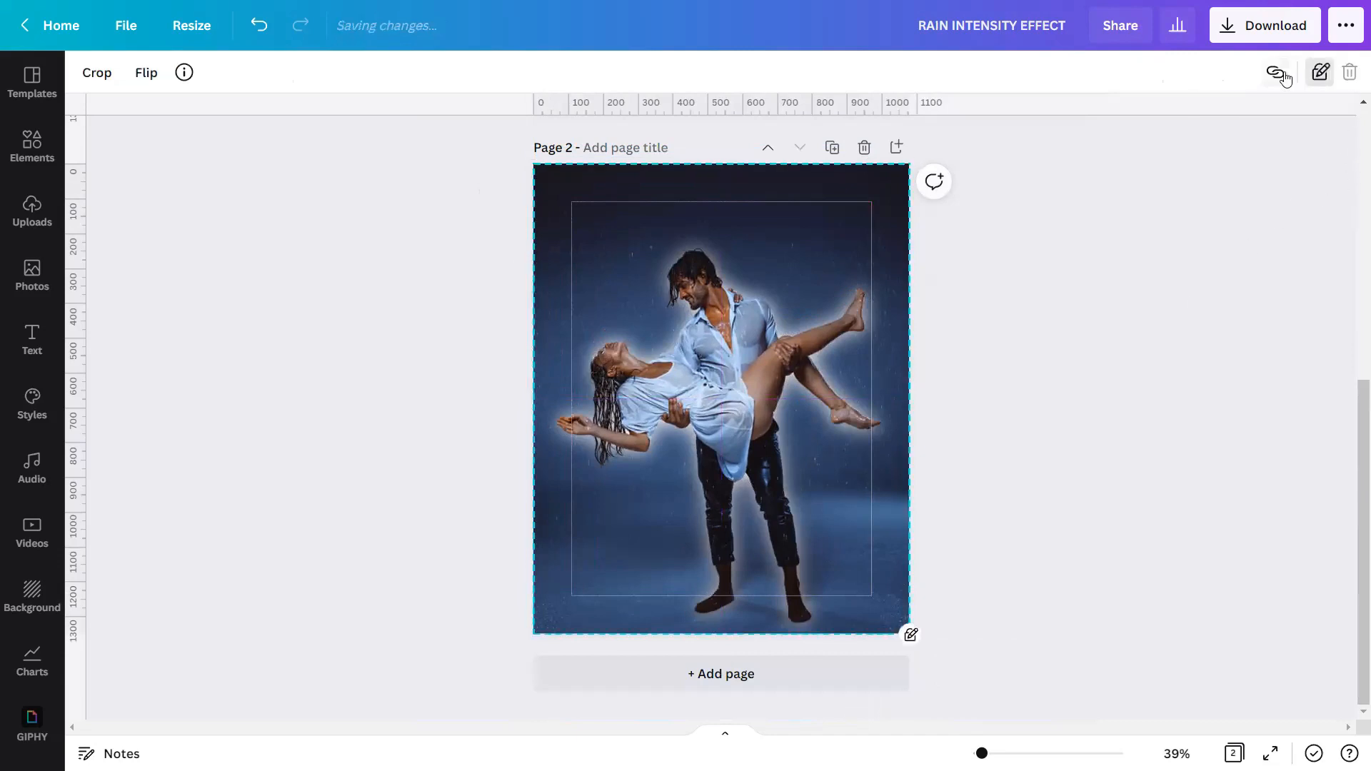
{"action": "left_click", "coordinate": [1312, 80]}
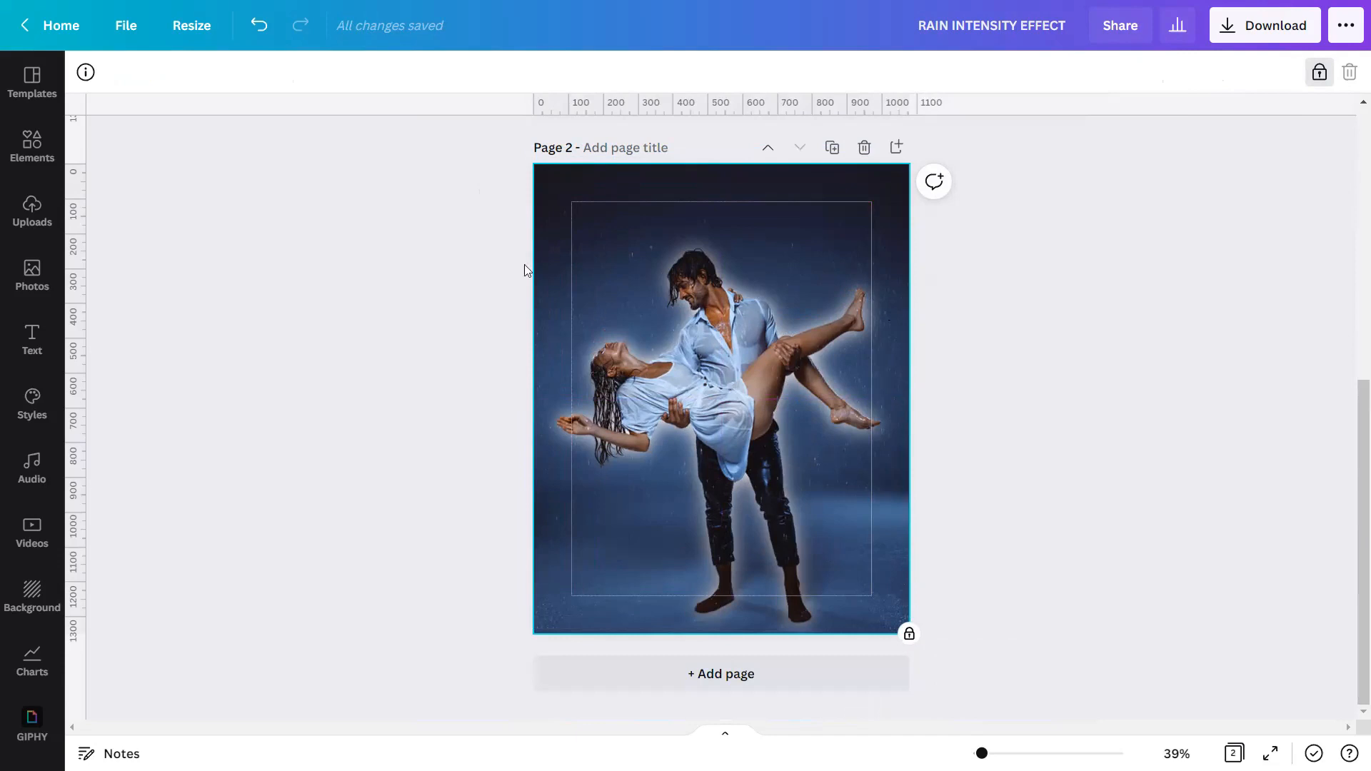
Search the elements library for RAIN OVERLAY and limit the results to graphics.
{"action": "left_click", "coordinate": [20, 163]}
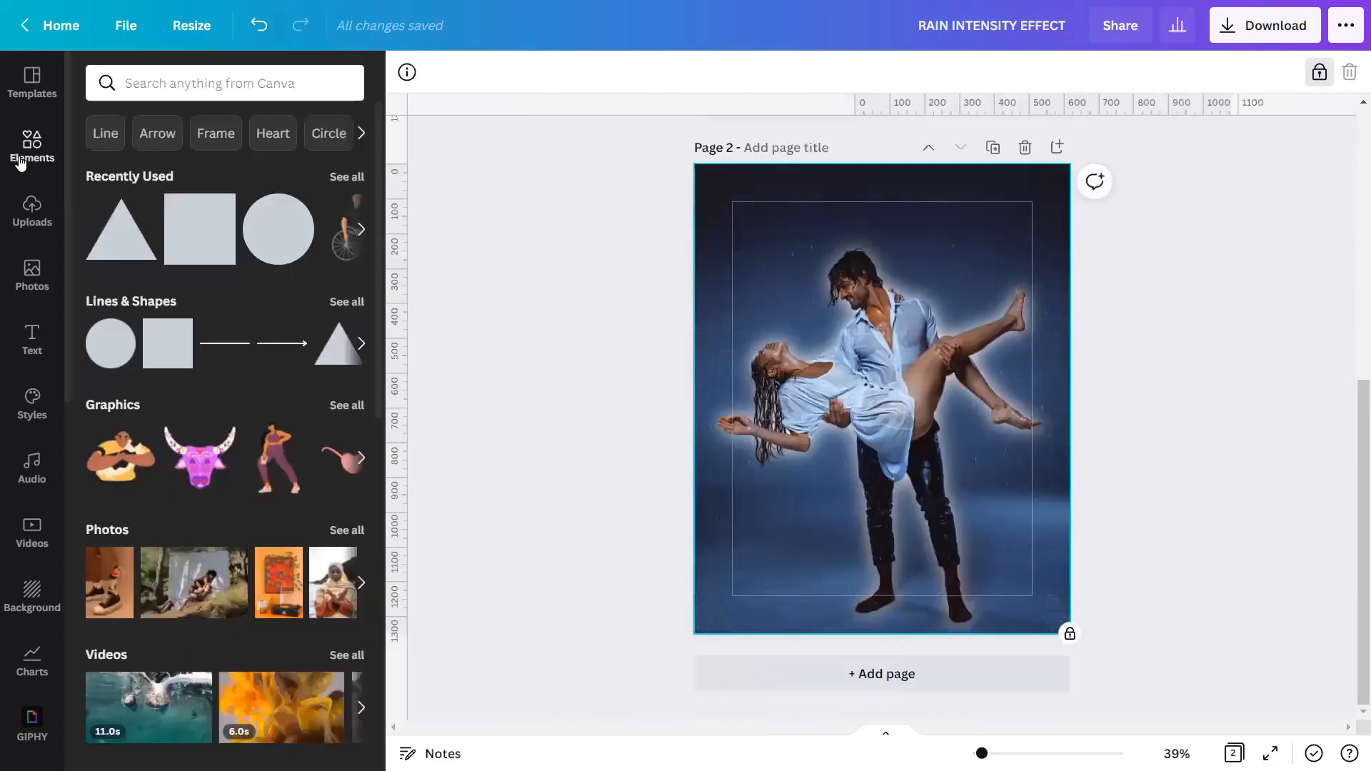
{"action": "left_click", "coordinate": [128, 85]}
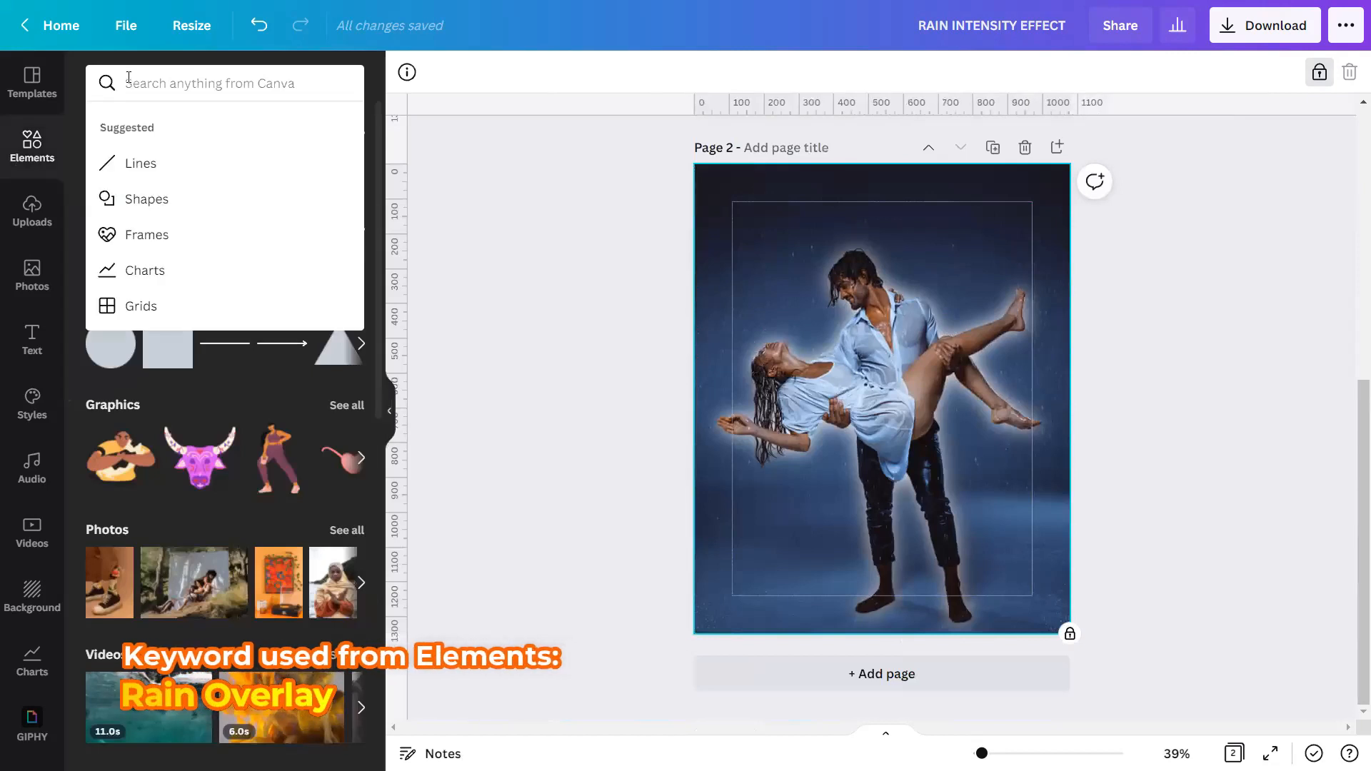
{"action": "type", "text": "RAIN OVERLAY"}
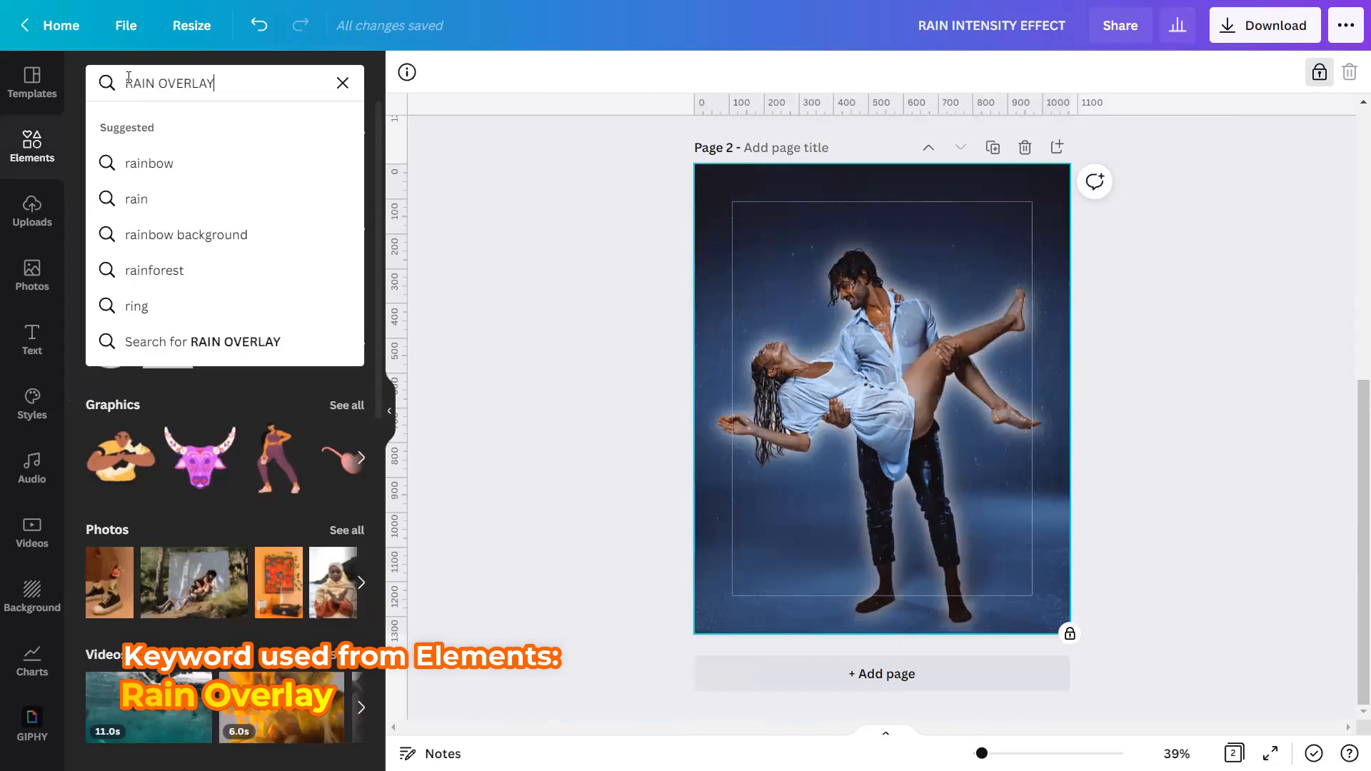
{"action": "key", "text": "Return"}
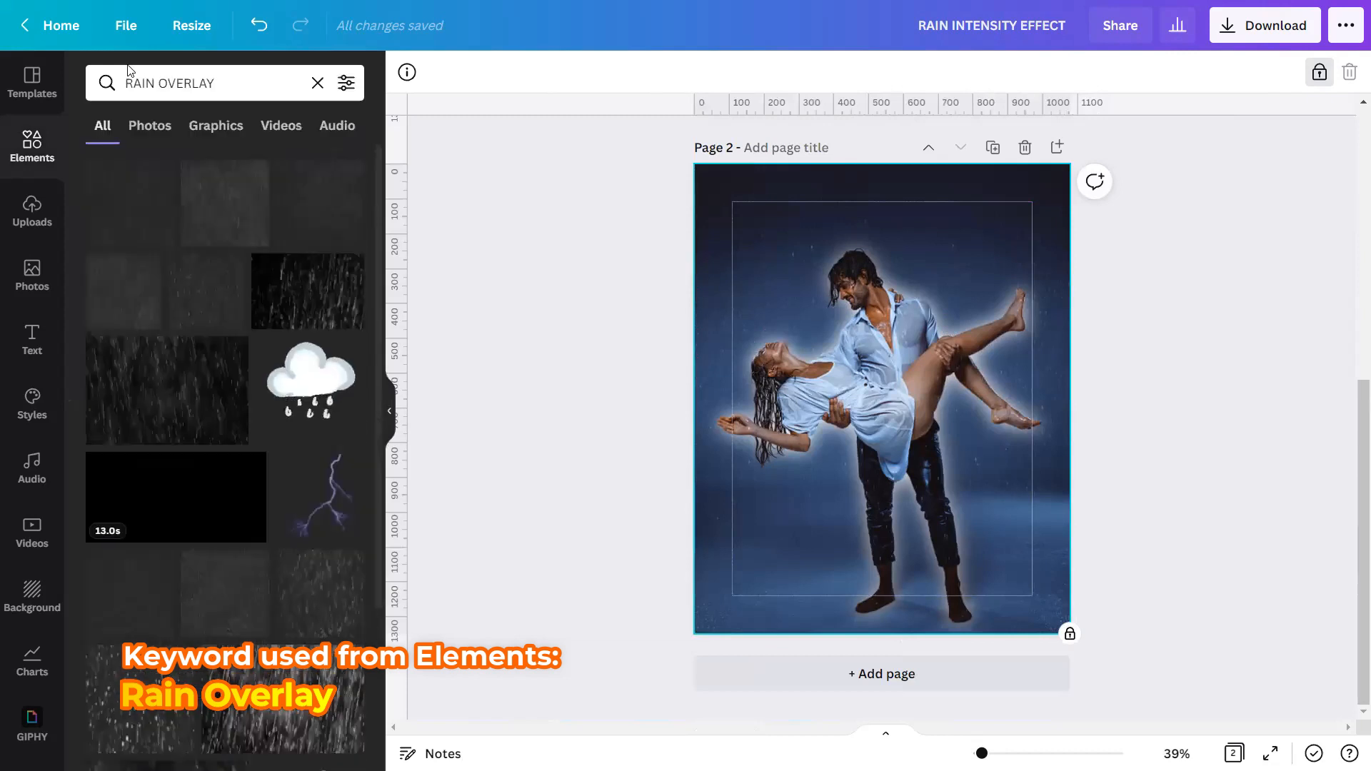
{"action": "left_click", "coordinate": [217, 132]}
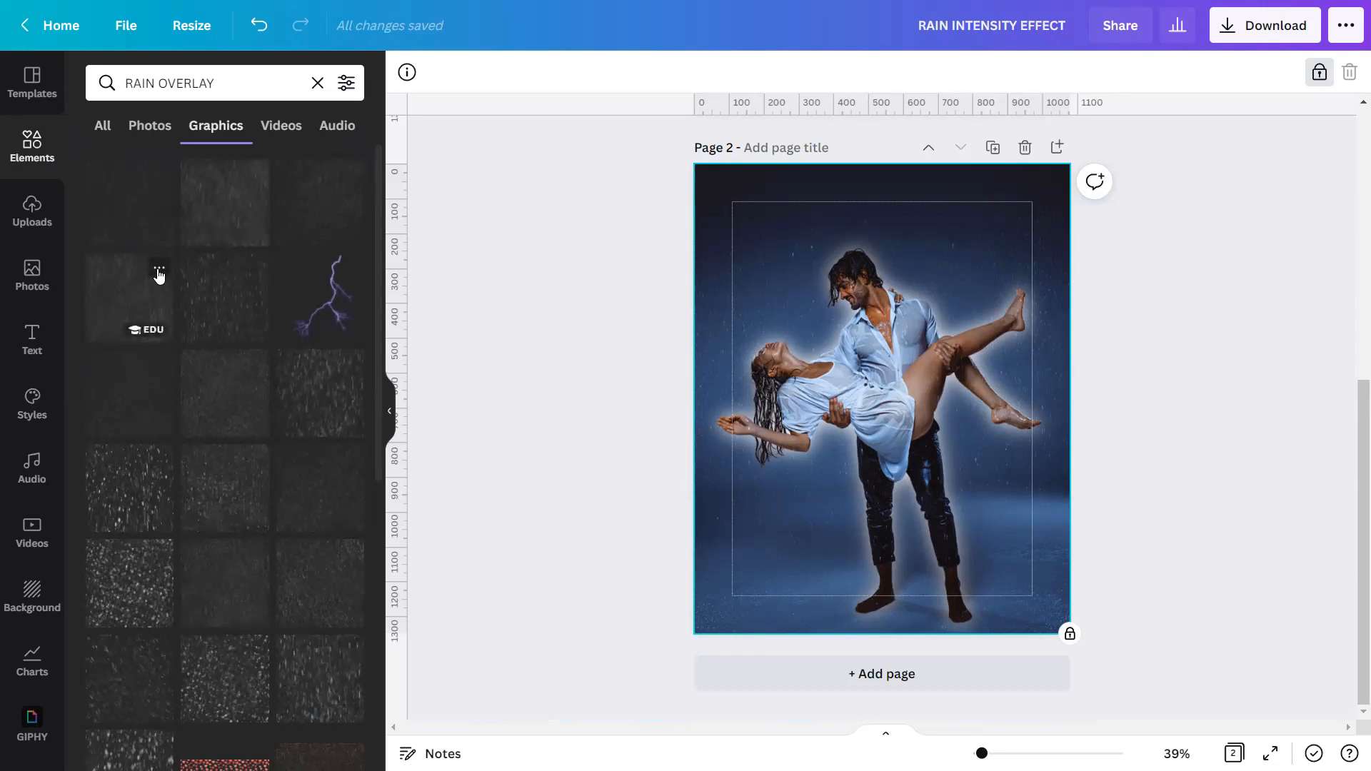
Check the details of the Rain Overlay graphic by NassyArt and add it to page 2.
{"action": "left_click", "coordinate": [159, 269]}
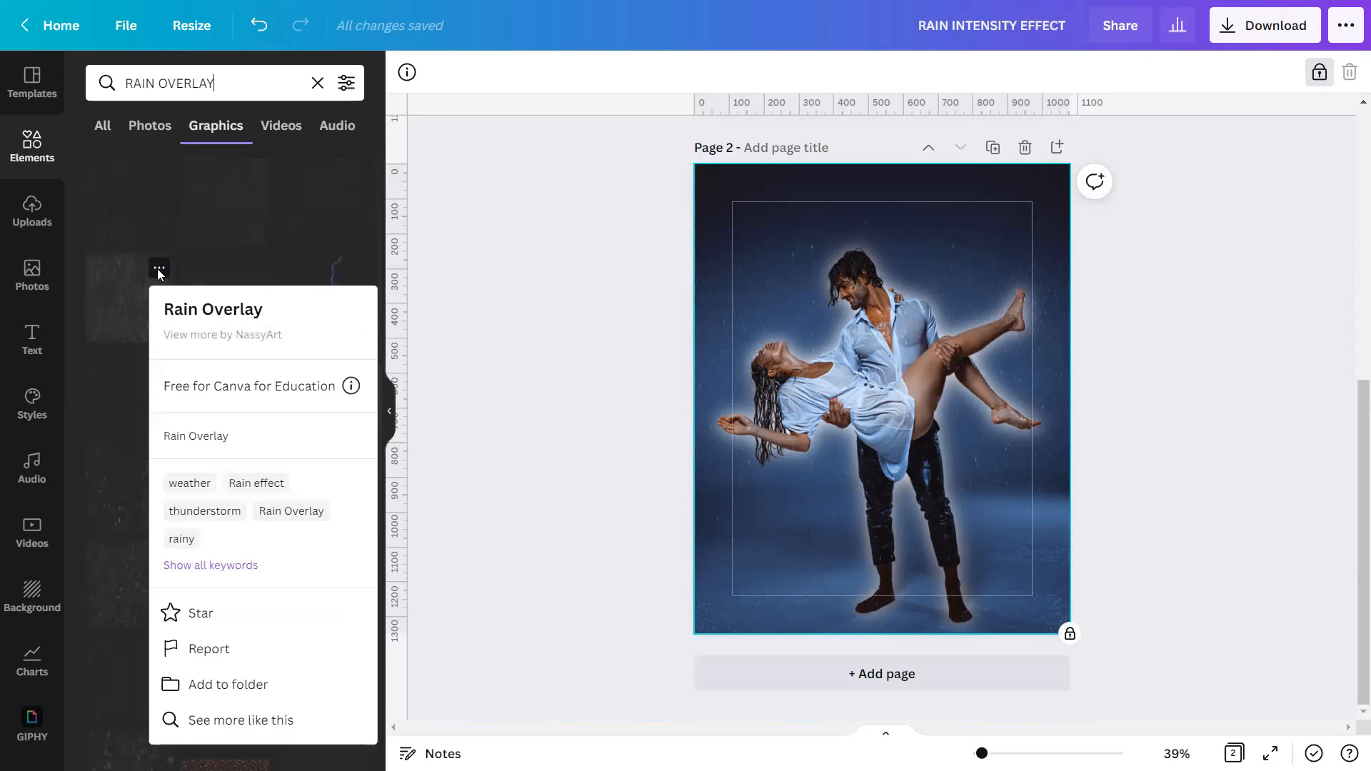
{"action": "left_click", "coordinate": [158, 269]}
{"action": "left_click", "coordinate": [131, 300]}
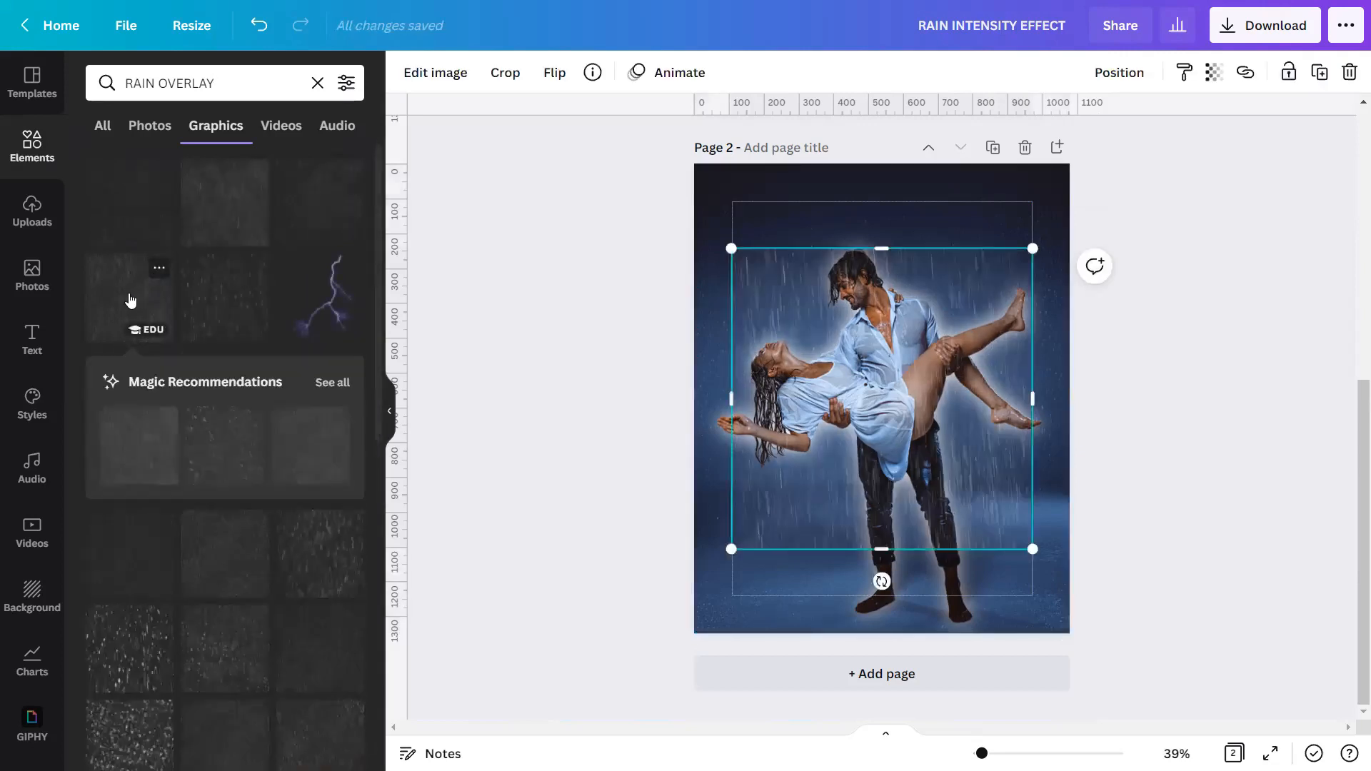
{"action": "left_click", "coordinate": [386, 415]}
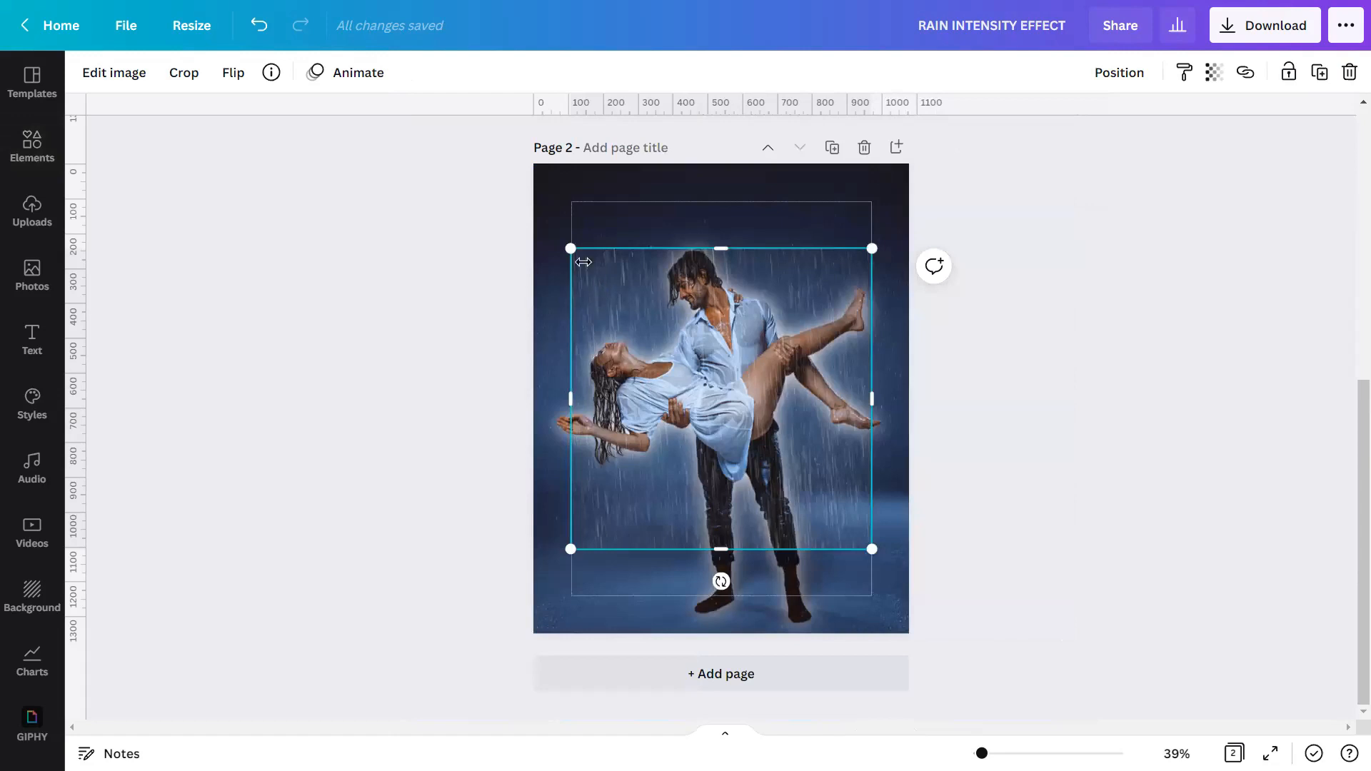
Enlarge the rain overlay until it covers all of page 2, and fully lock it in place.
{"action": "left_click_drag", "start_coordinate": [570, 248], "coordinate": [485, 164]}
{"action": "left_click_drag", "start_coordinate": [865, 554], "coordinate": [954, 628]}
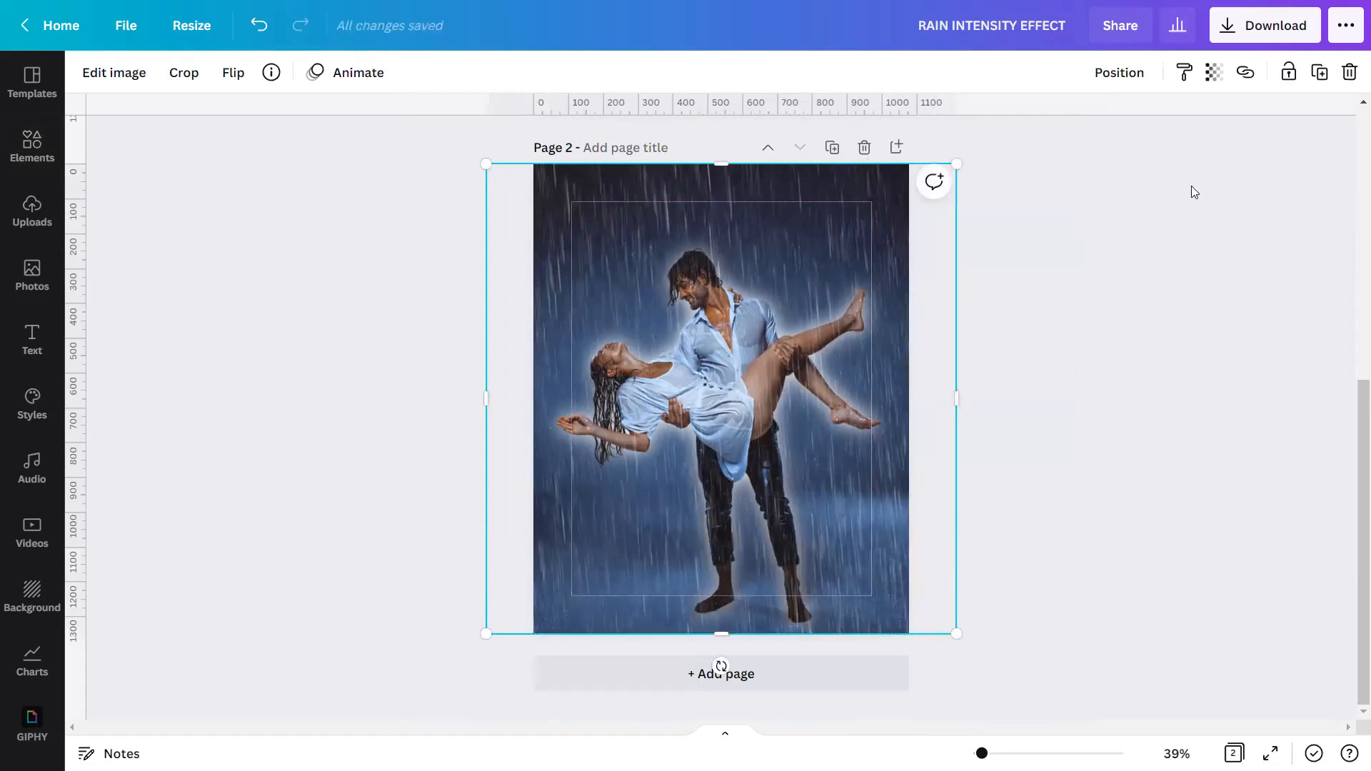
{"action": "left_click", "coordinate": [1289, 73]}
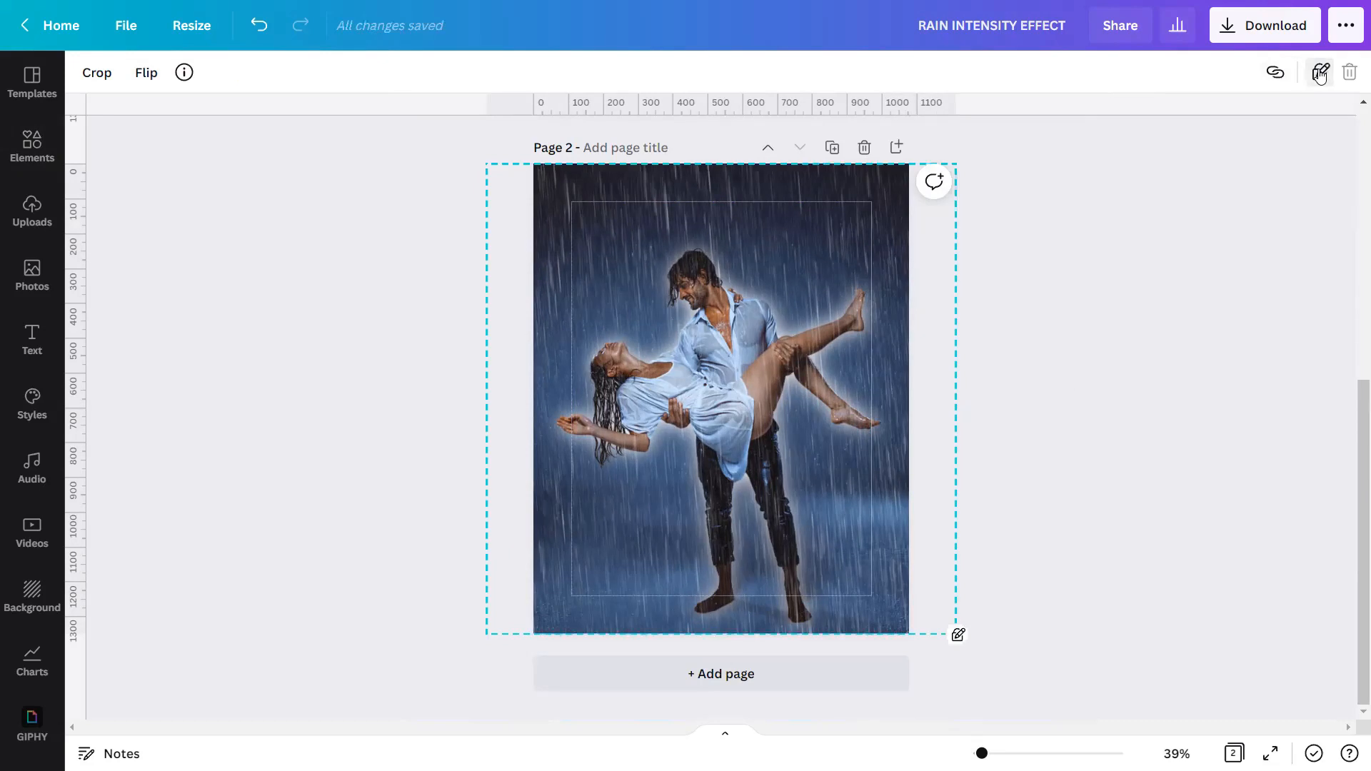
{"action": "left_click", "coordinate": [1320, 73]}
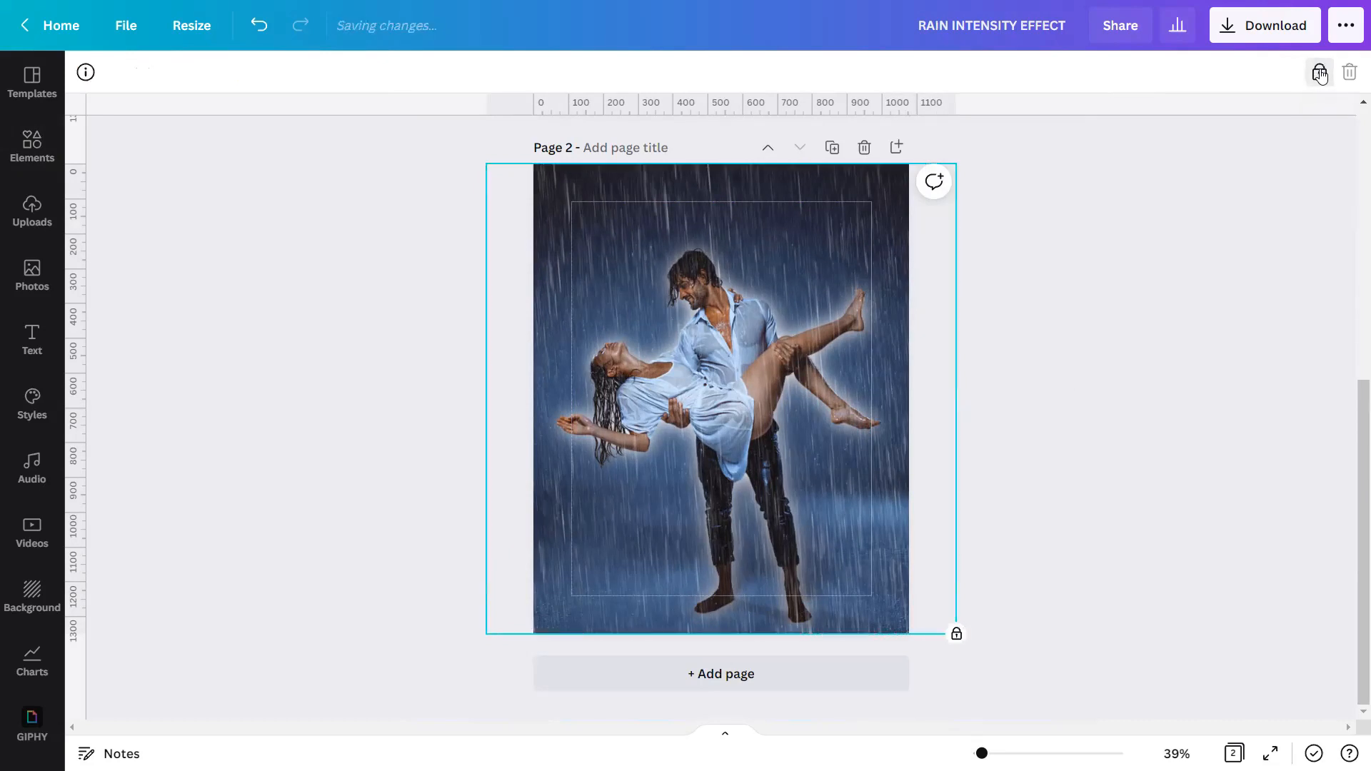
Deselect the rain overlay and view the finished page 2 design in full screen.
{"action": "left_click", "coordinate": [1020, 421]}
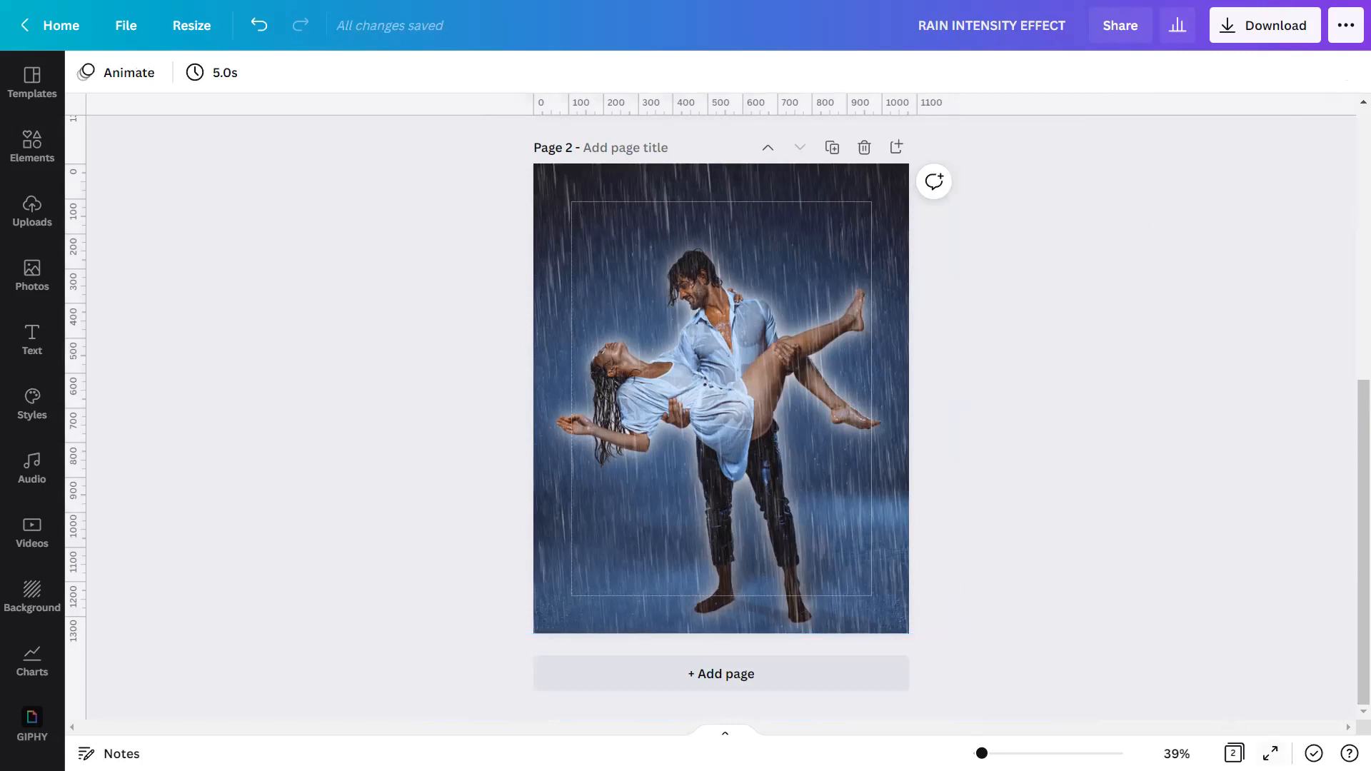
{"action": "left_click", "coordinate": [1270, 753]}
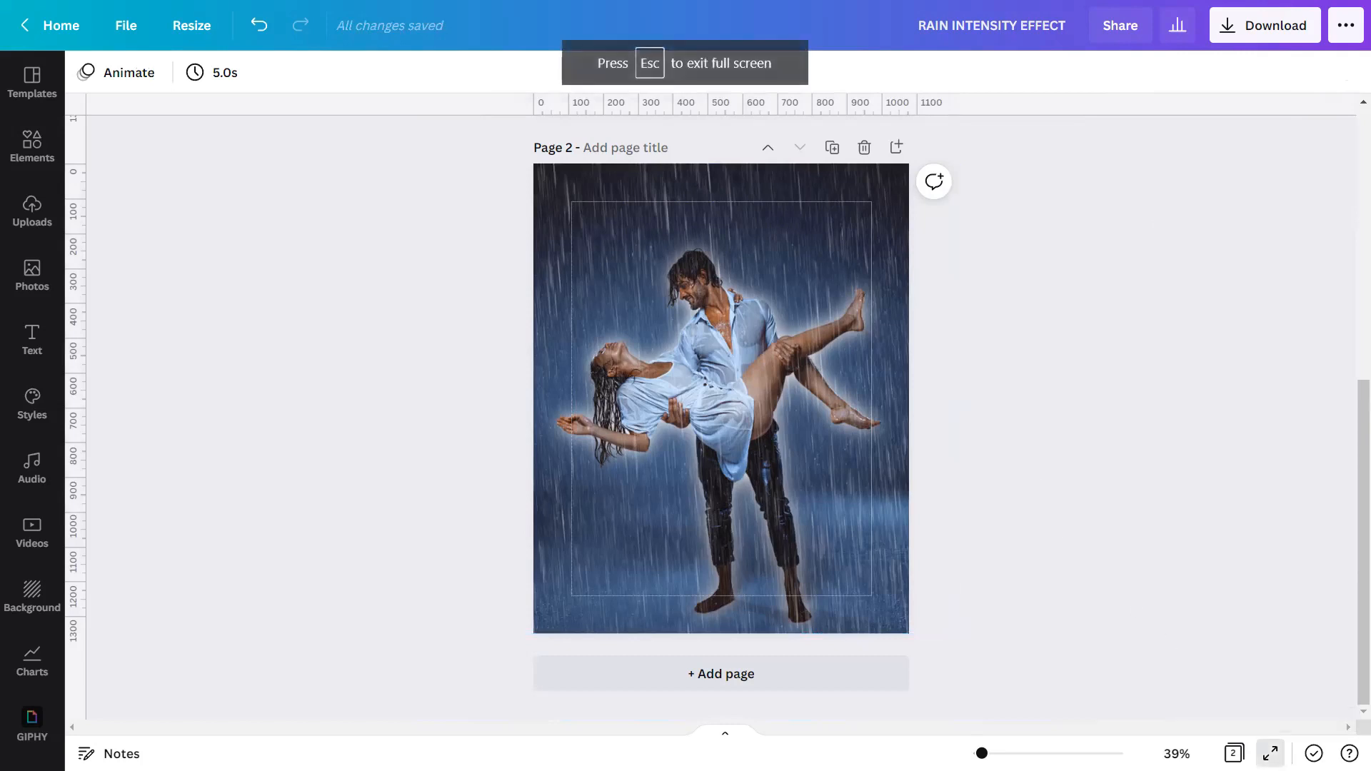